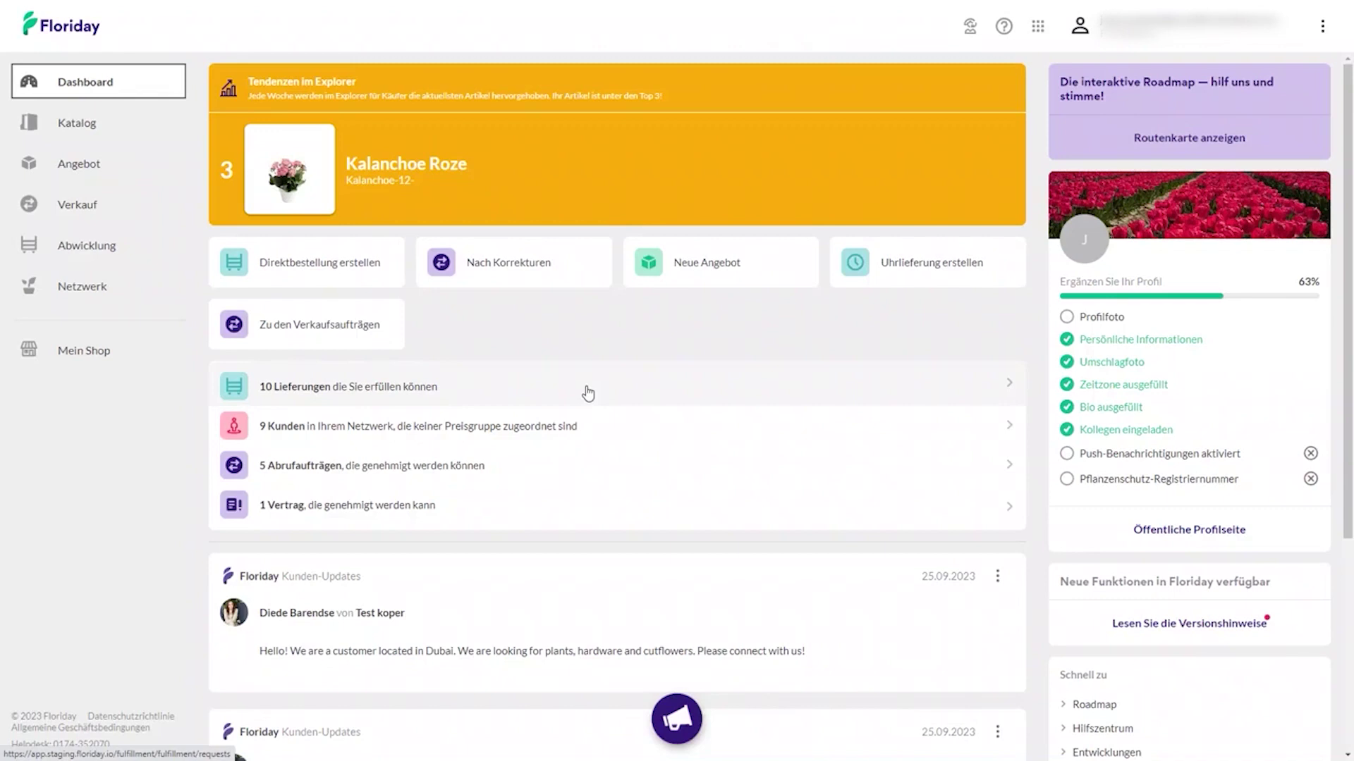
# - Open the sales contracts overview and start adding a new contract
pyautogui.click(80, 209)
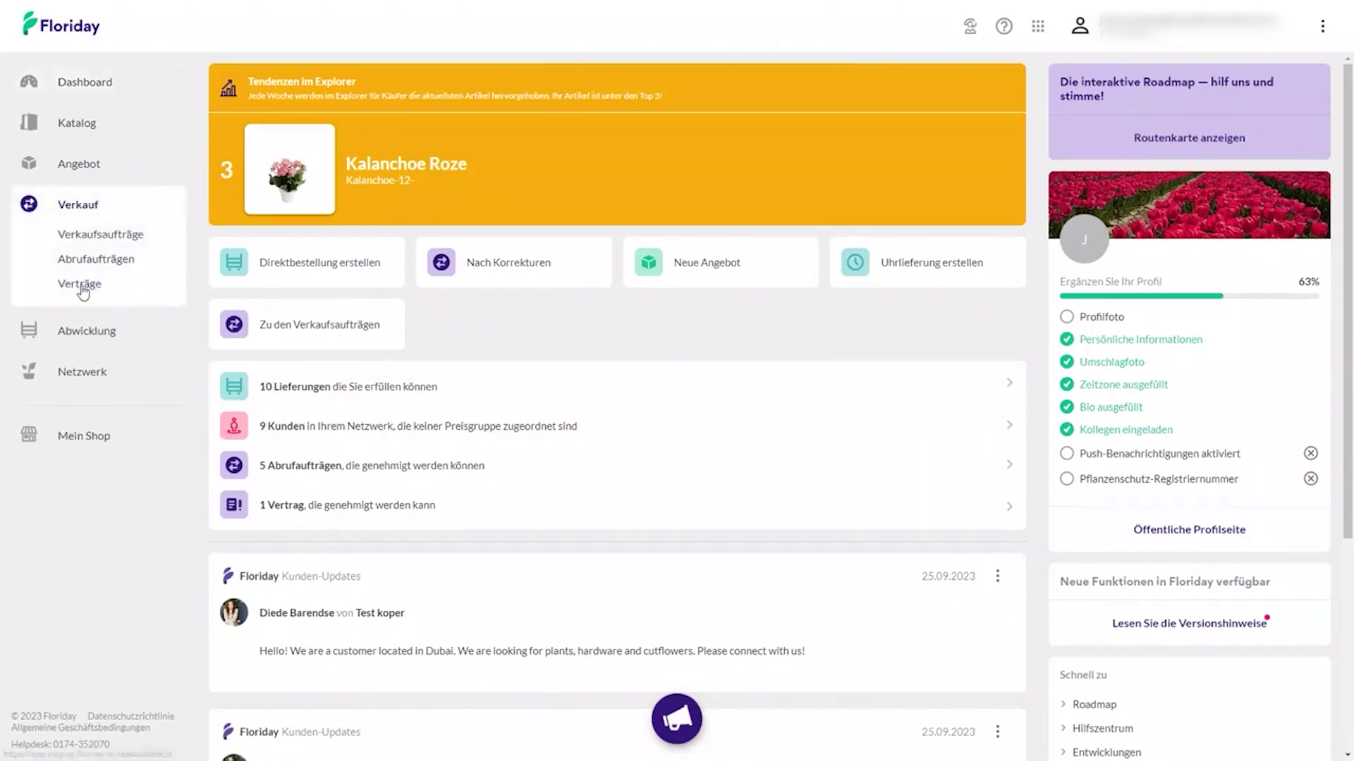
pyautogui.click(82, 289)
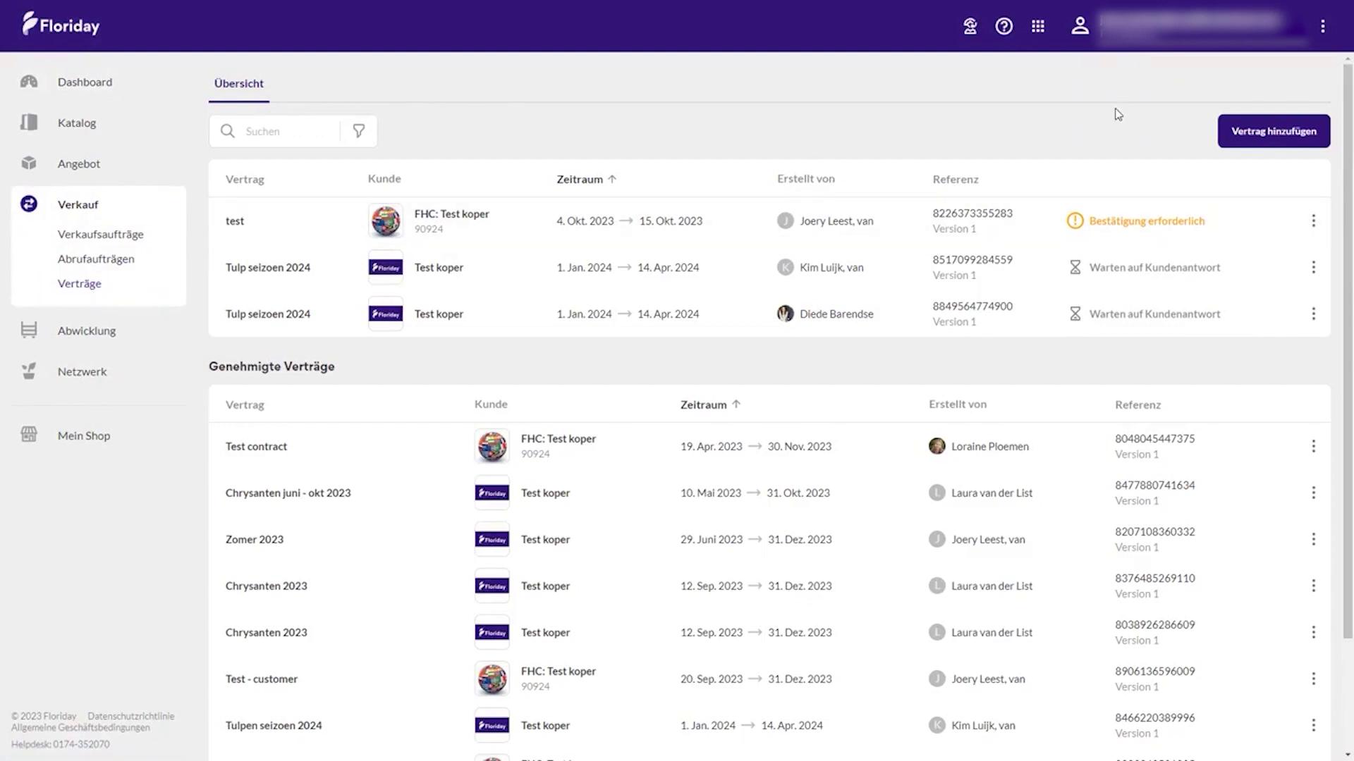
pyautogui.click(1237, 135)
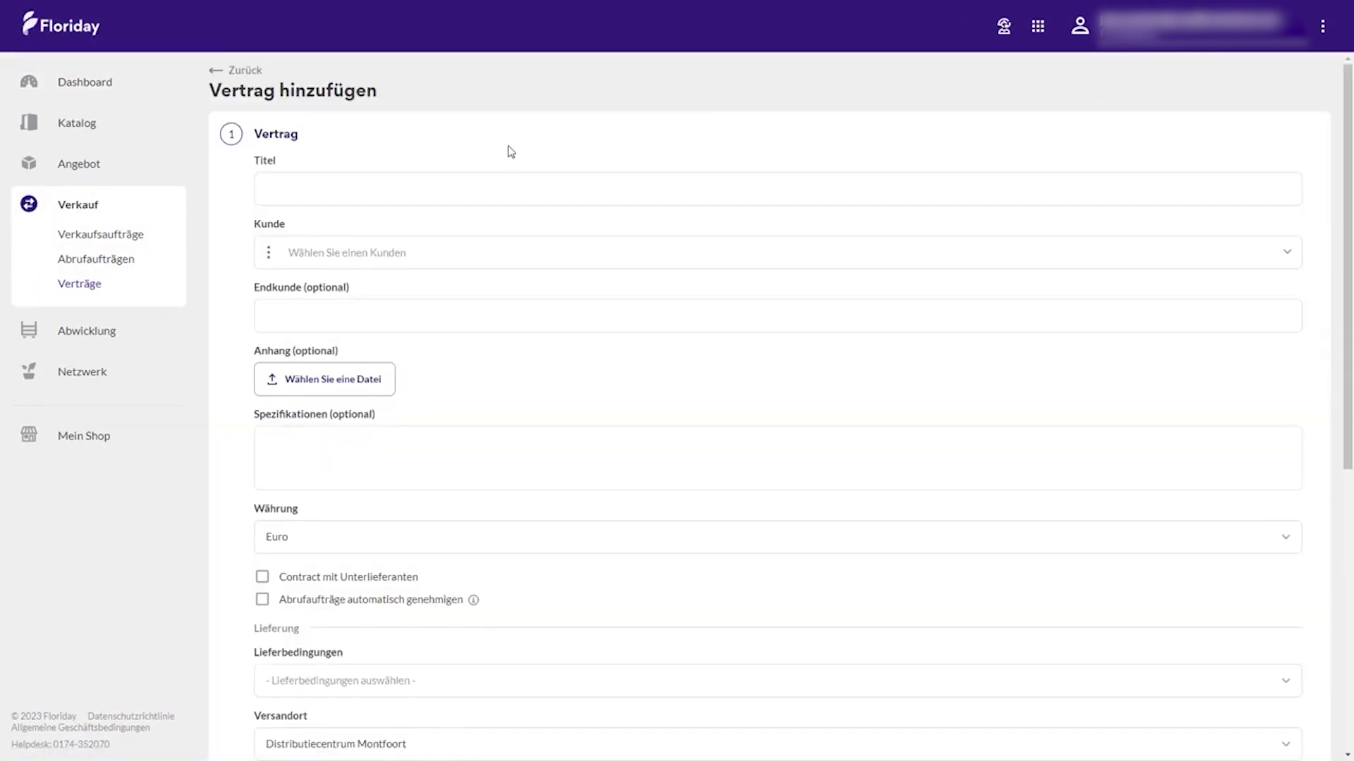
# - Title the contract "Tulp Q4" and choose FHC: Test koper as its customer
pyautogui.click(483, 193)
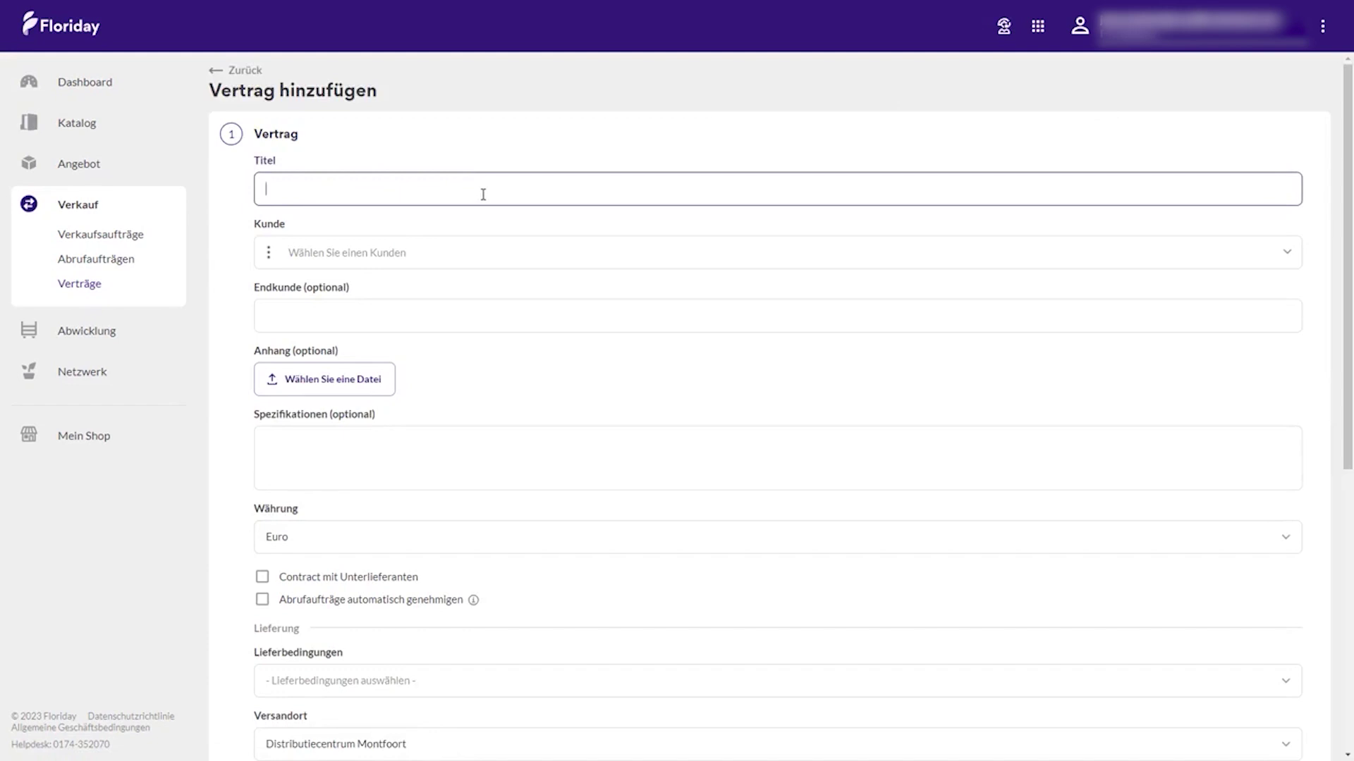
pyautogui.write('Tulp Q4')
pyautogui.click(395, 252)
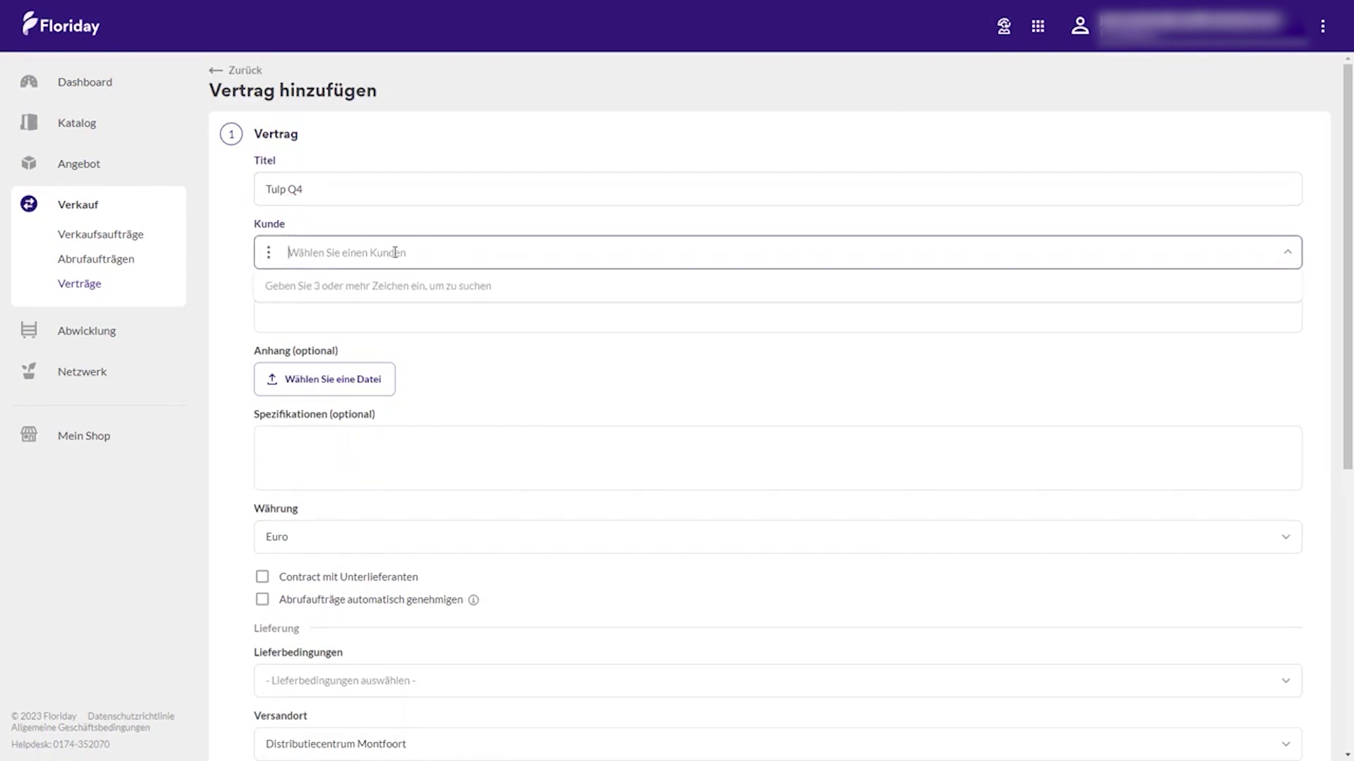
pyautogui.write('fhc')
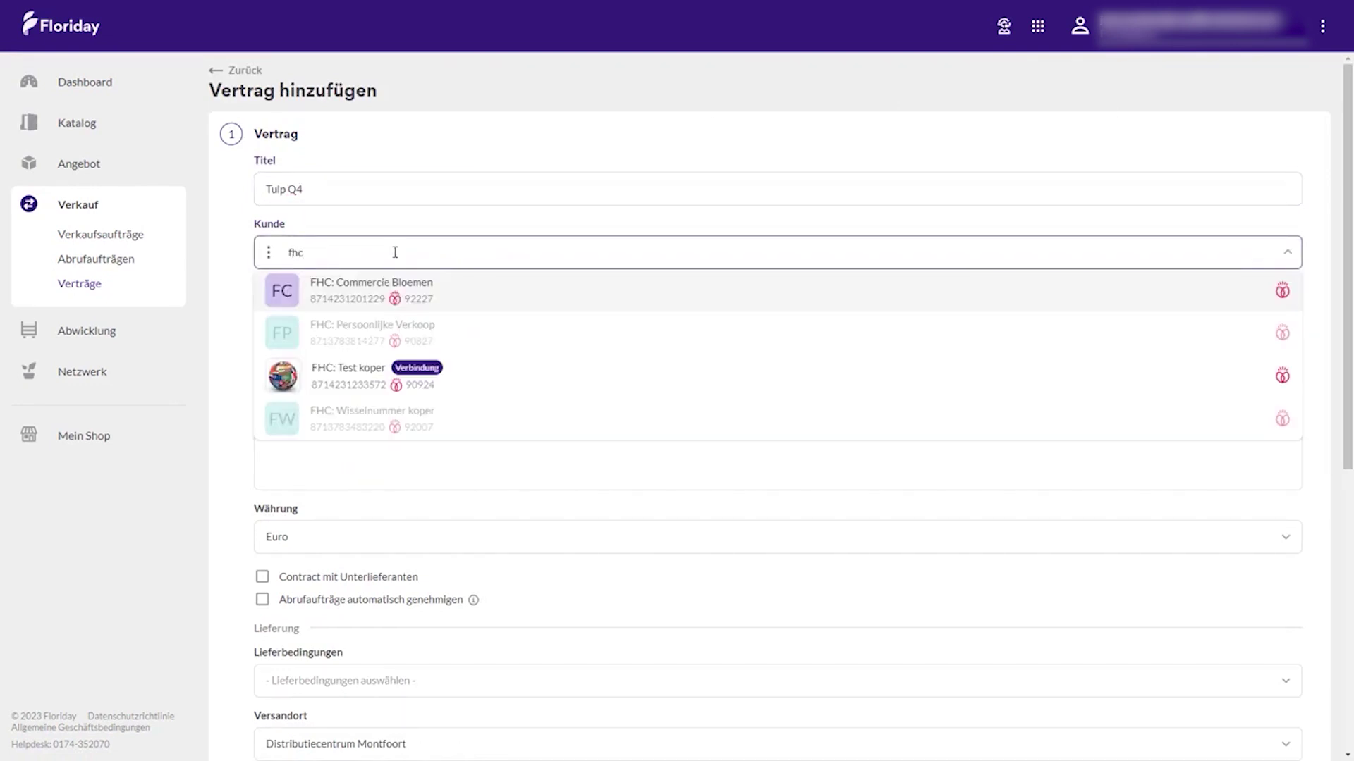
pyautogui.click(454, 381)
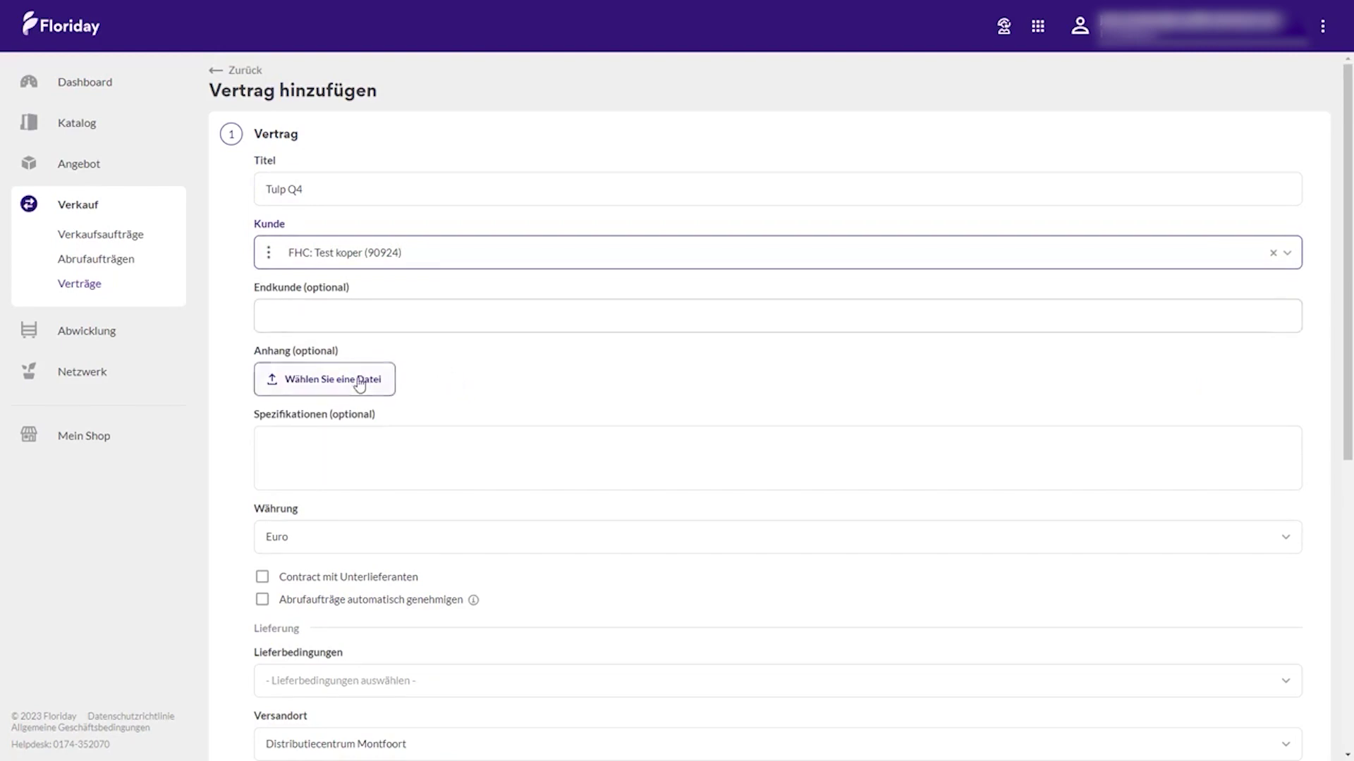
# - Review the available contract currencies and keep Euro
pyautogui.scroll(-2, 363, 455)
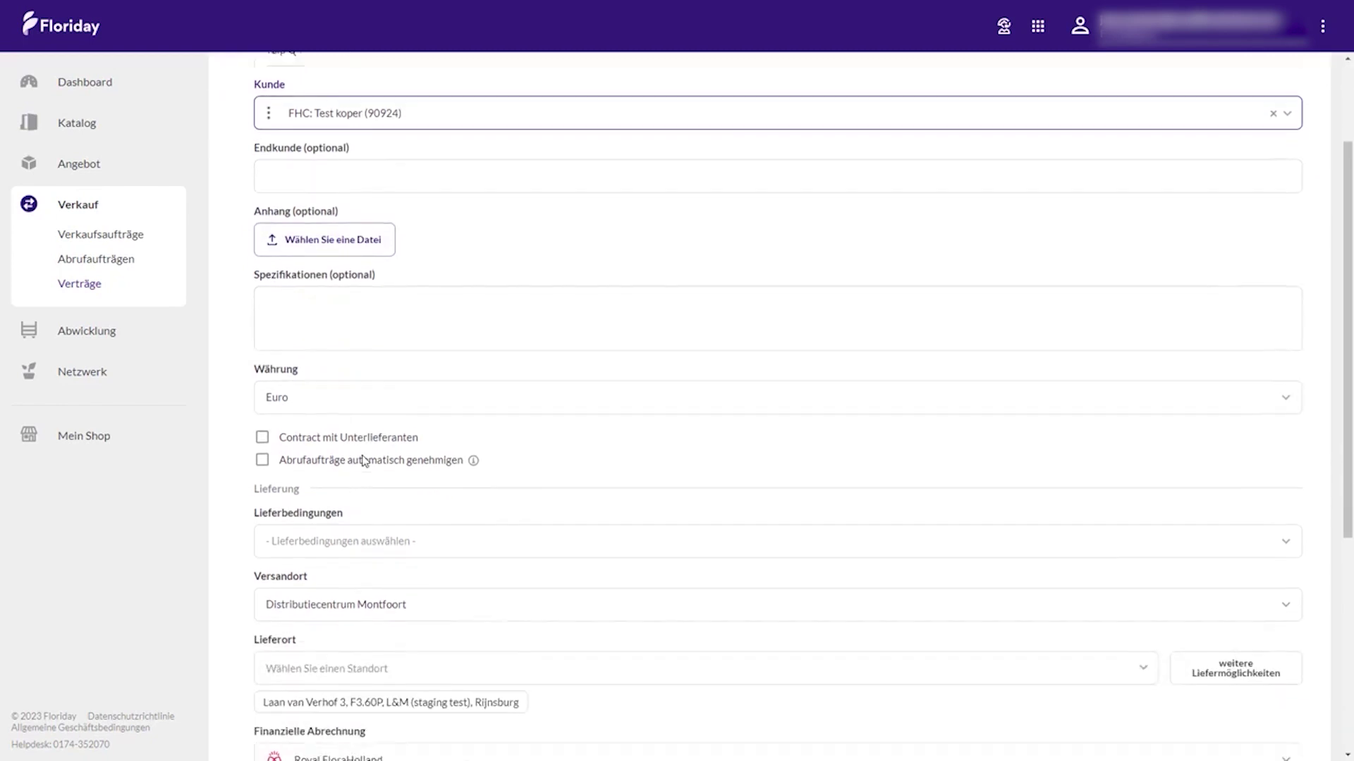
pyautogui.click(301, 394)
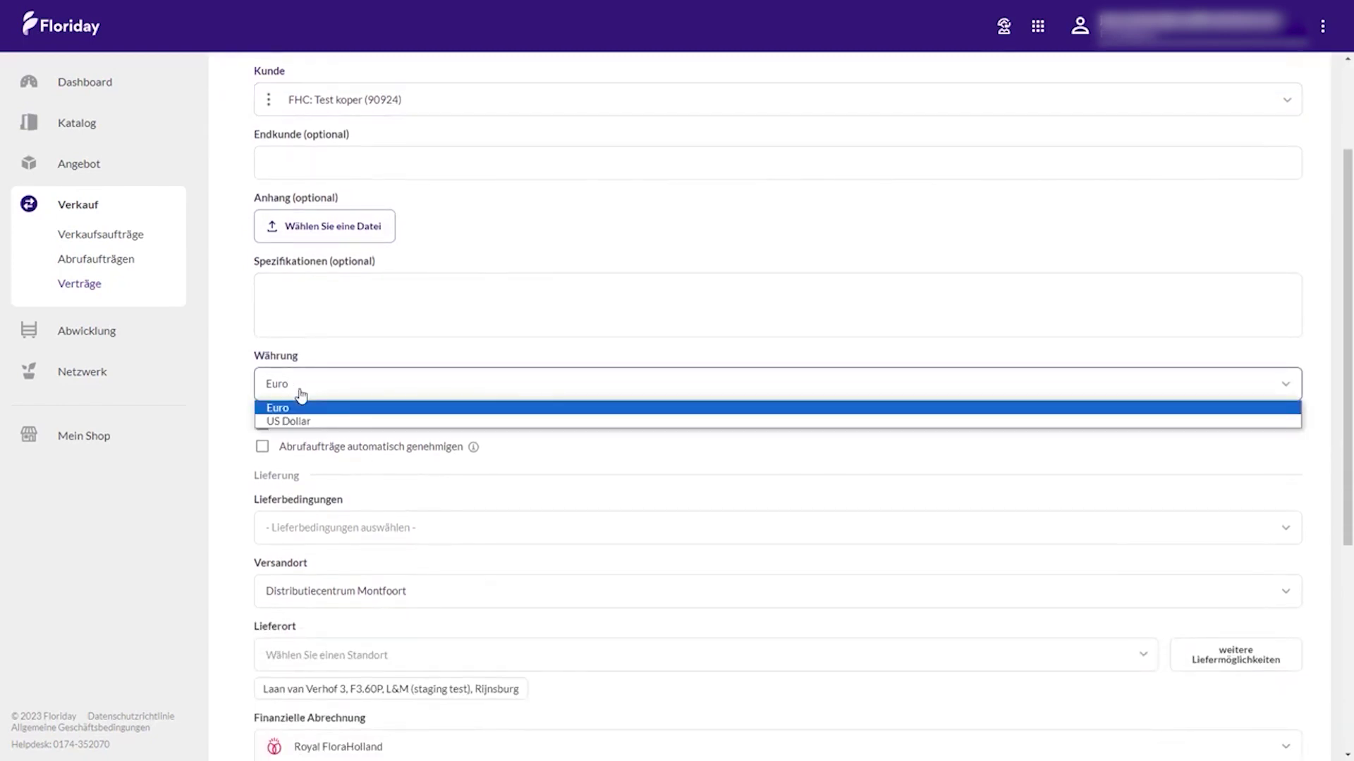
pyautogui.click(301, 395)
pyautogui.scroll(-1, 444, 388)
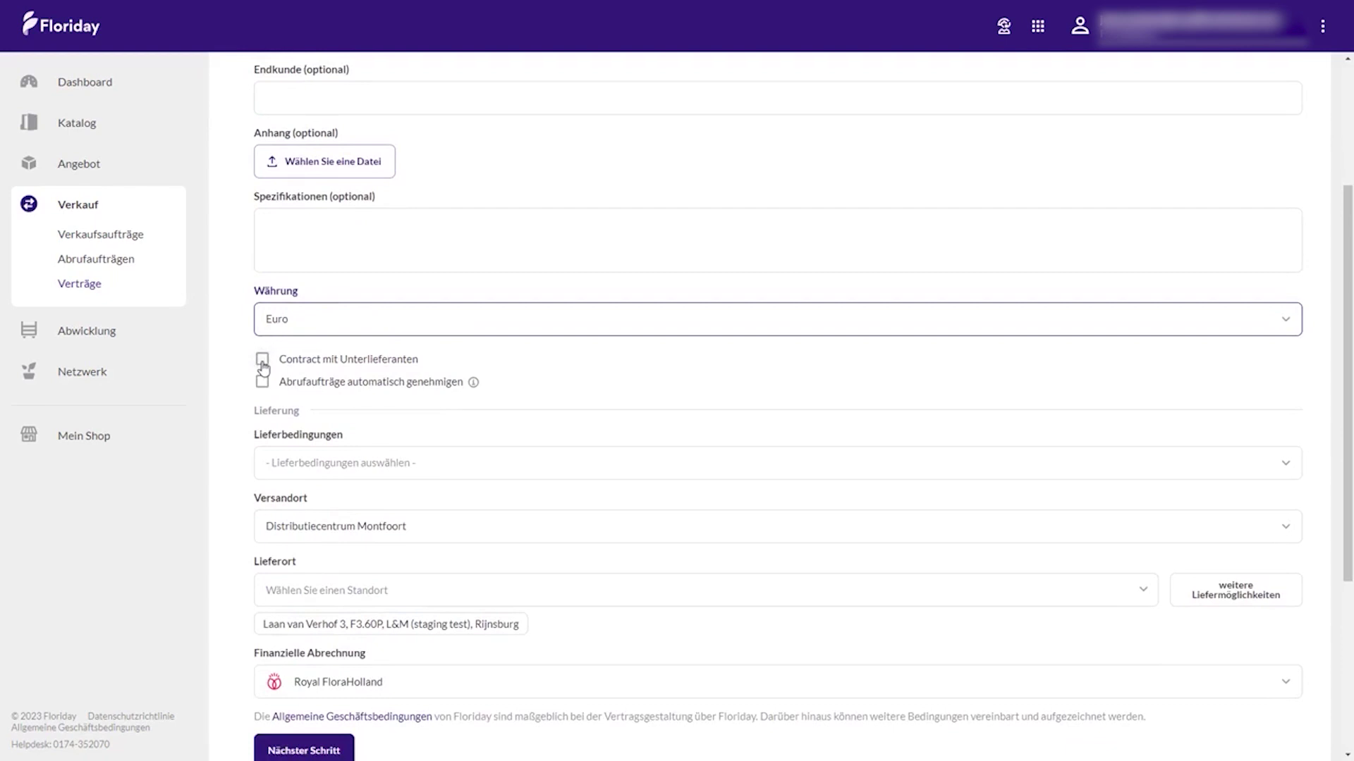
# - Briefly enable "Contract mit Unterlieferanten" to view the Unterlieferanten section, and disable the option again
pyautogui.click(262, 363)
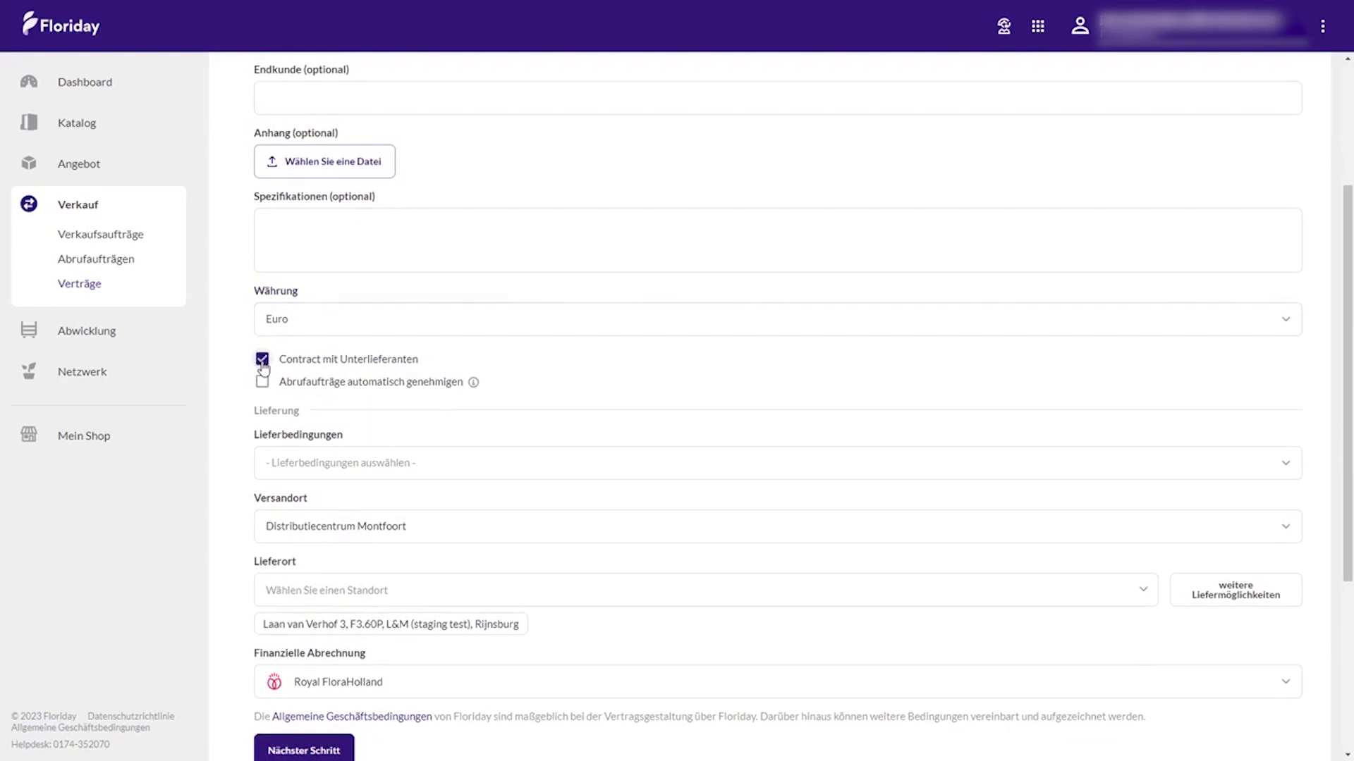
pyautogui.scroll(-5, 320, 505)
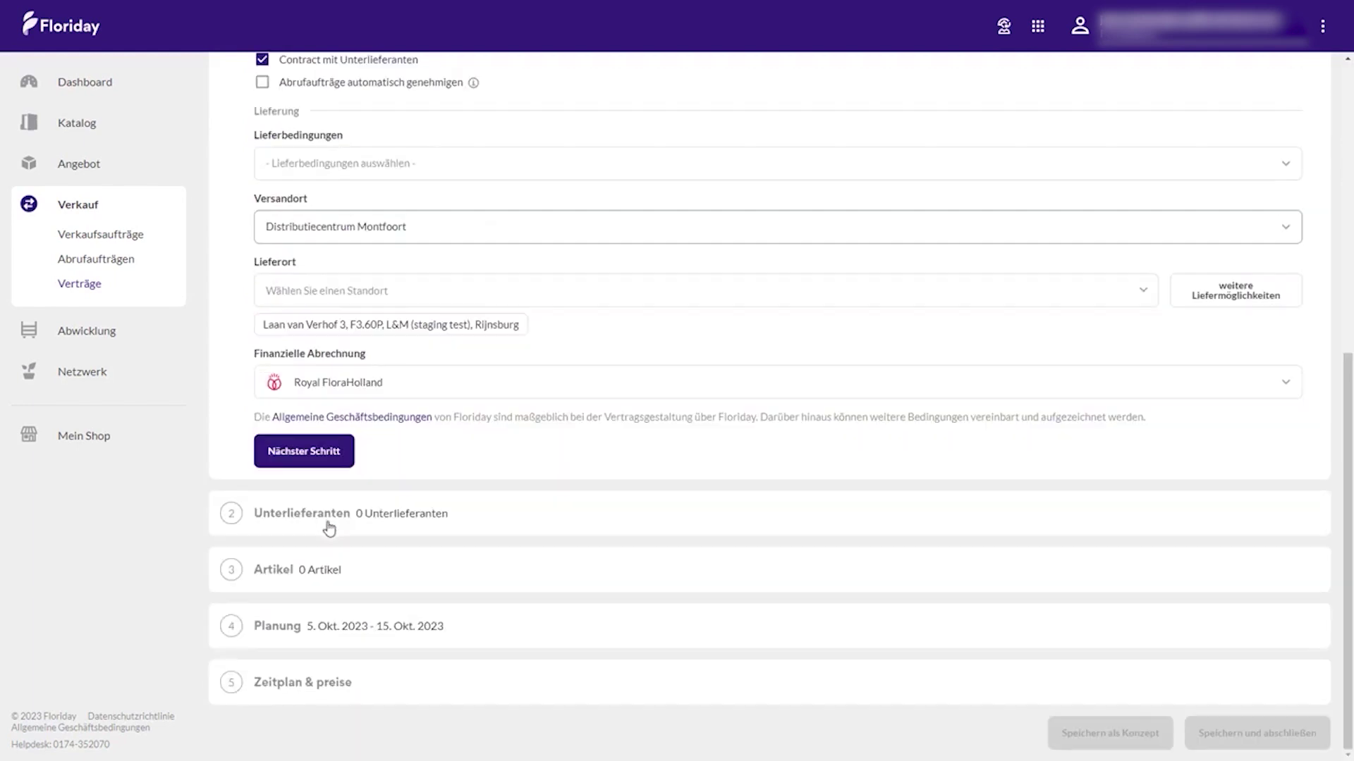
pyautogui.scroll(5, 303, 519)
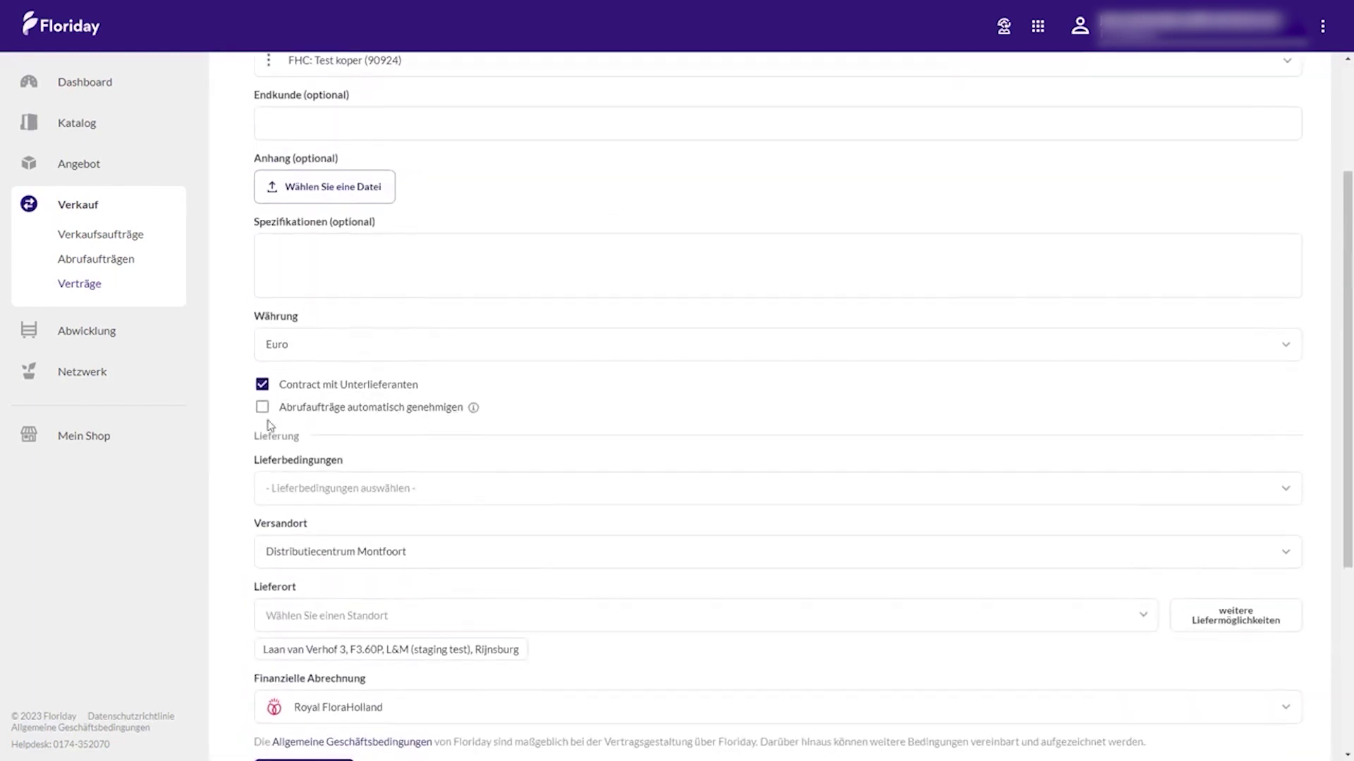
pyautogui.click(262, 387)
# - Enable automatic approval of call-off orders and set the delivery terms to Allgemeine Lieferbedingungen
pyautogui.click(262, 409)
pyautogui.click(346, 486)
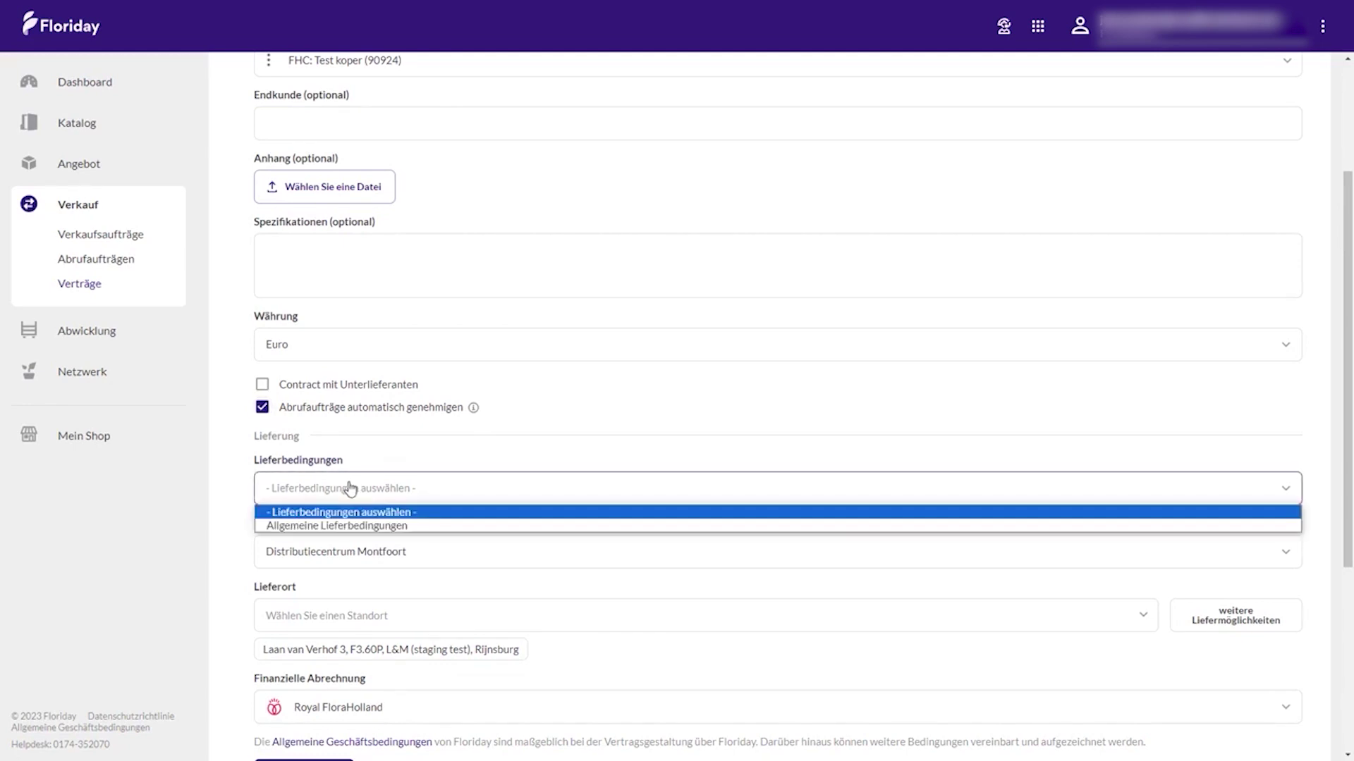
pyautogui.click(354, 528)
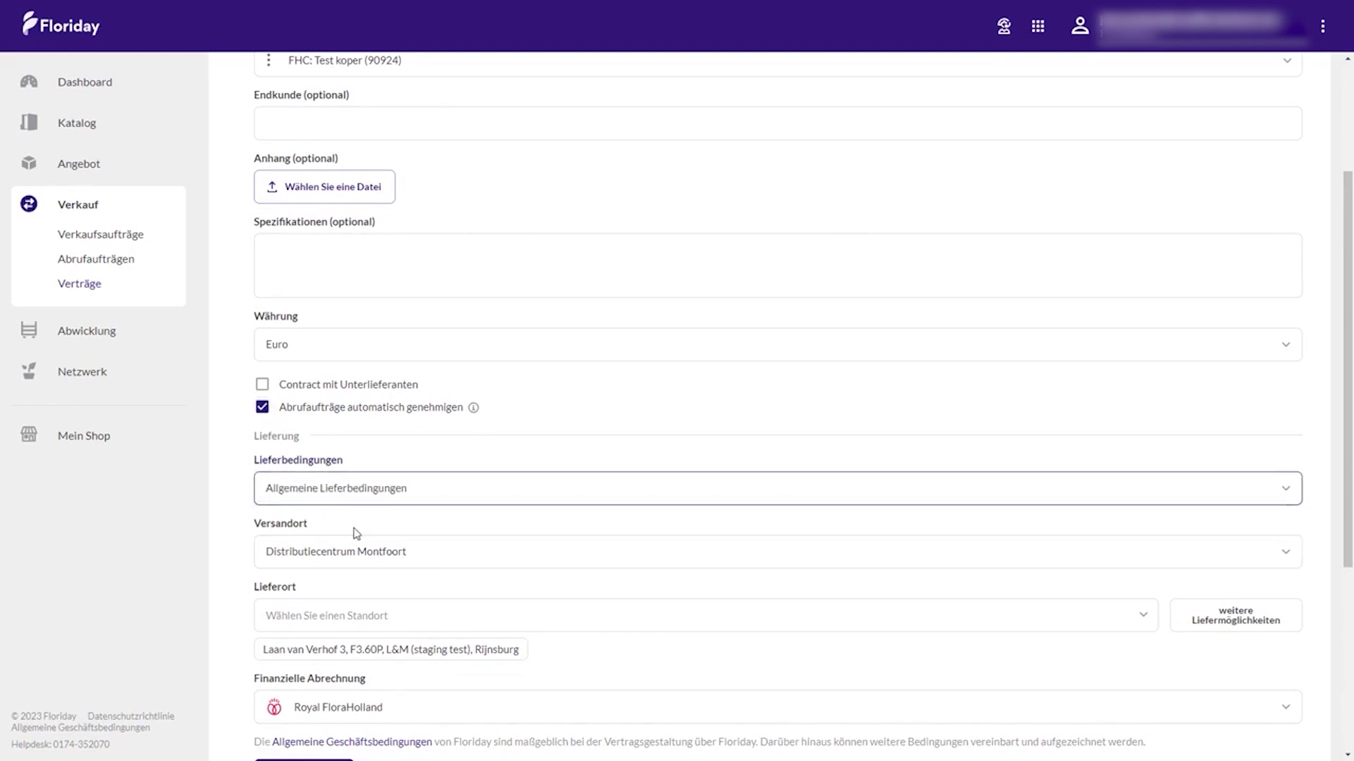
# - Use the suggested customer location in Rijnsburg as the delivery location and look over the delivery method options
pyautogui.scroll(-2, 347, 550)
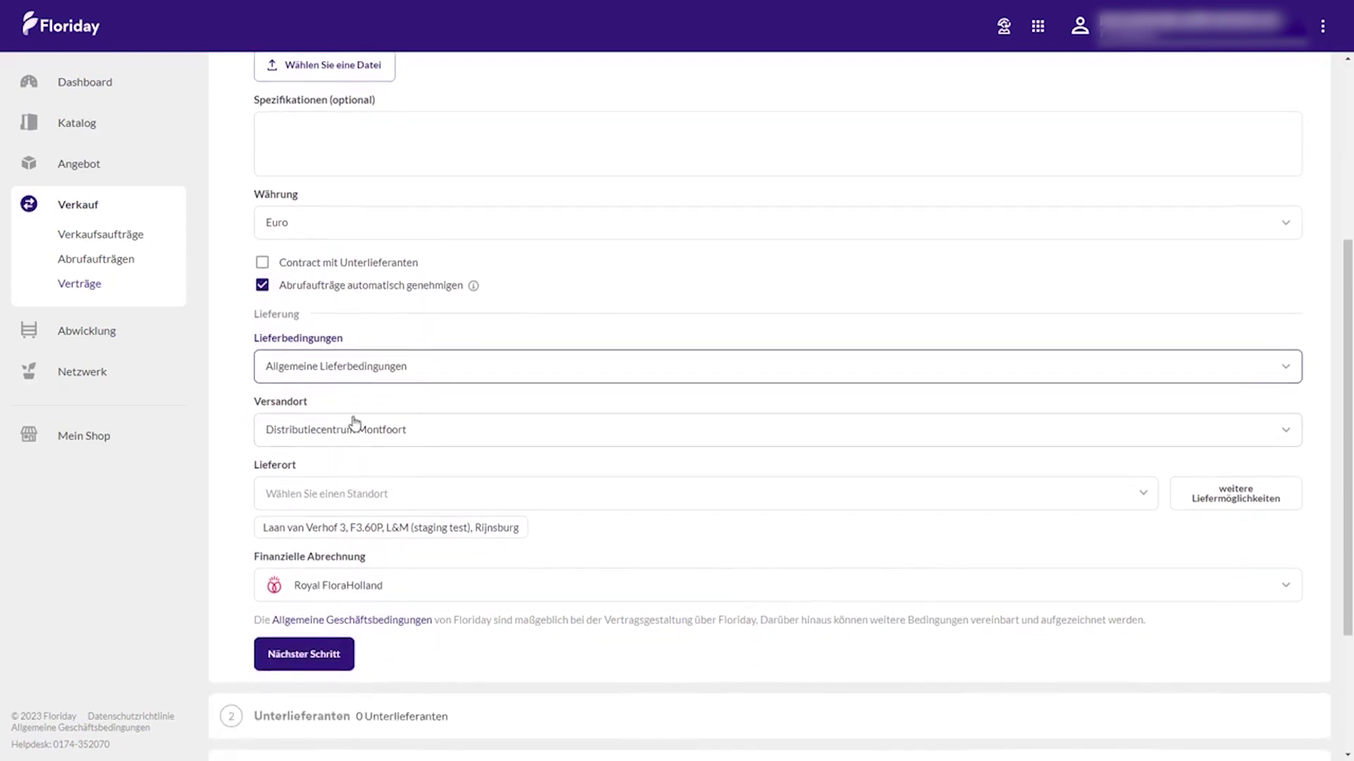
pyautogui.click(367, 537)
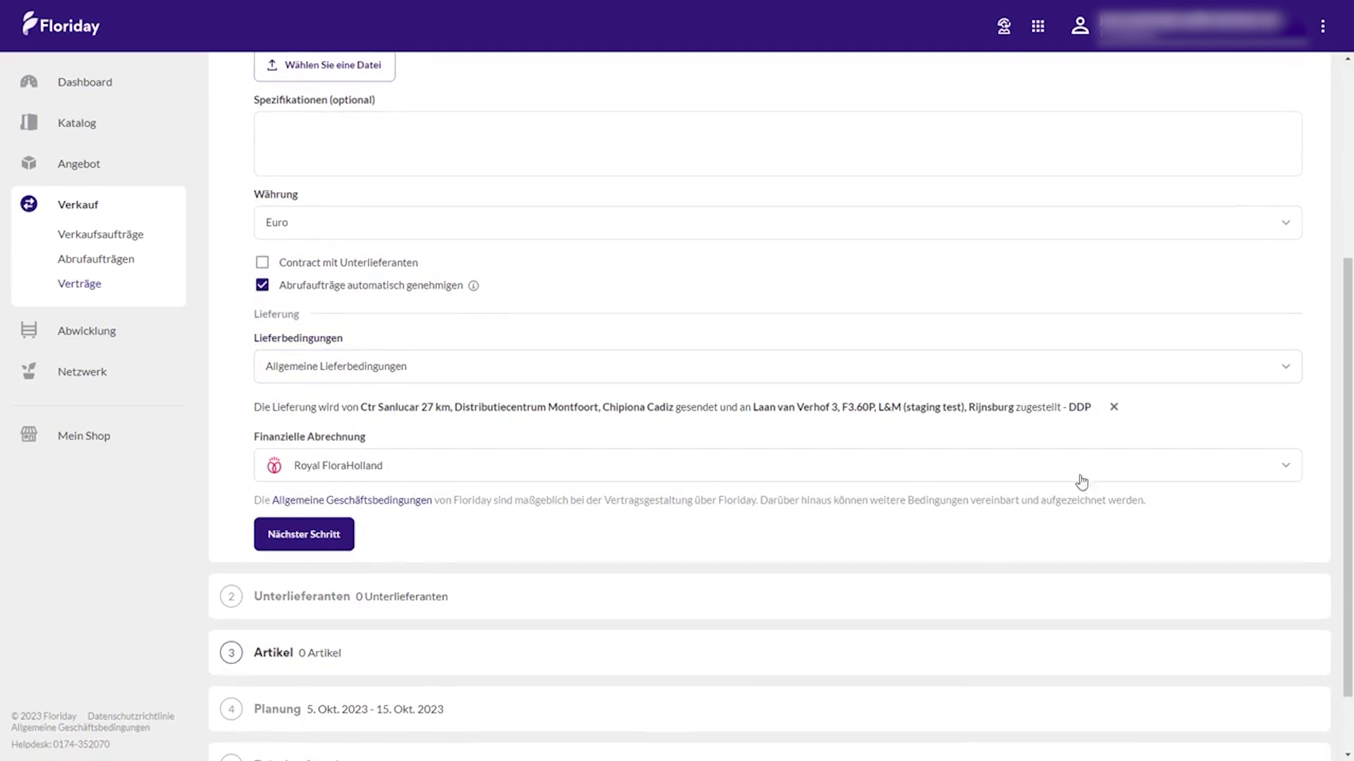
pyautogui.click(1114, 409)
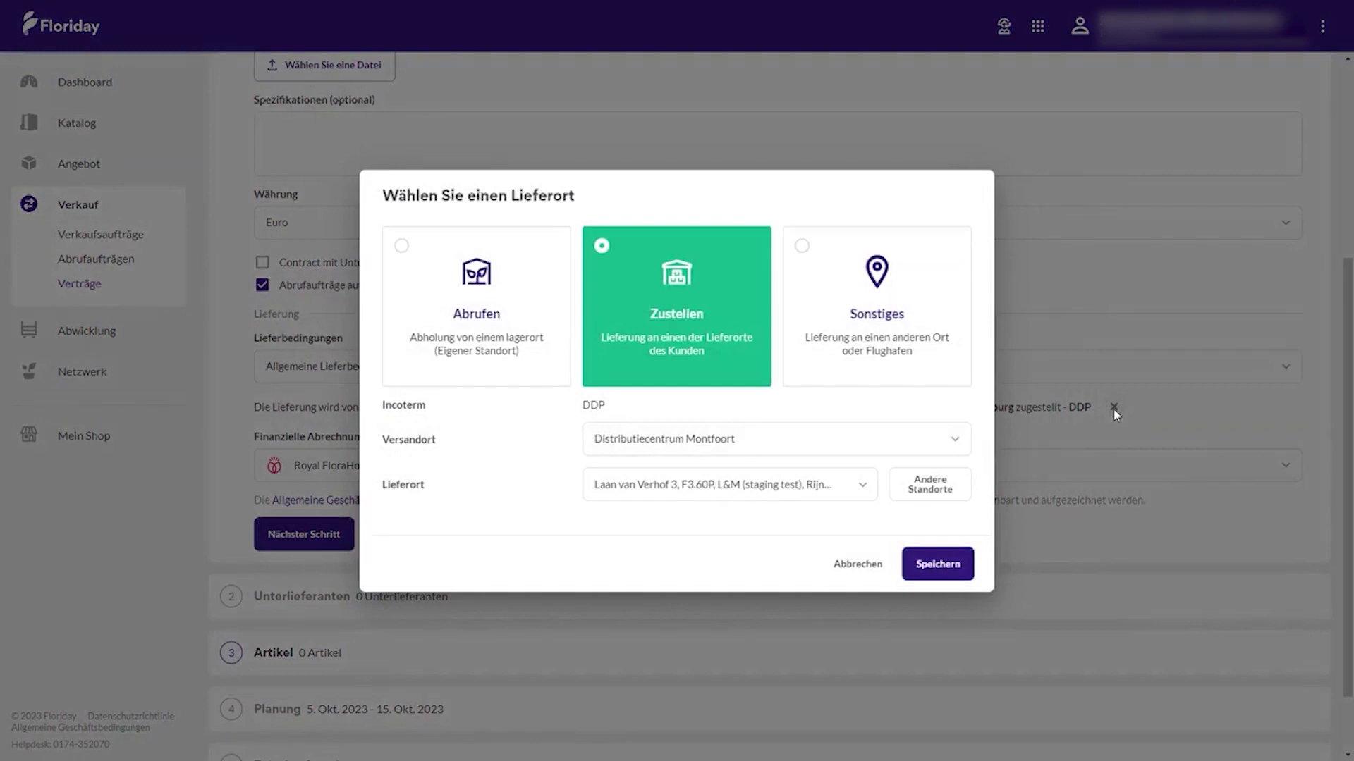
pyautogui.click(1177, 421)
# - Continue to the contract's articles and select Tulipa Caviar and Tulipa Replay
pyautogui.scroll(-1, 463, 387)
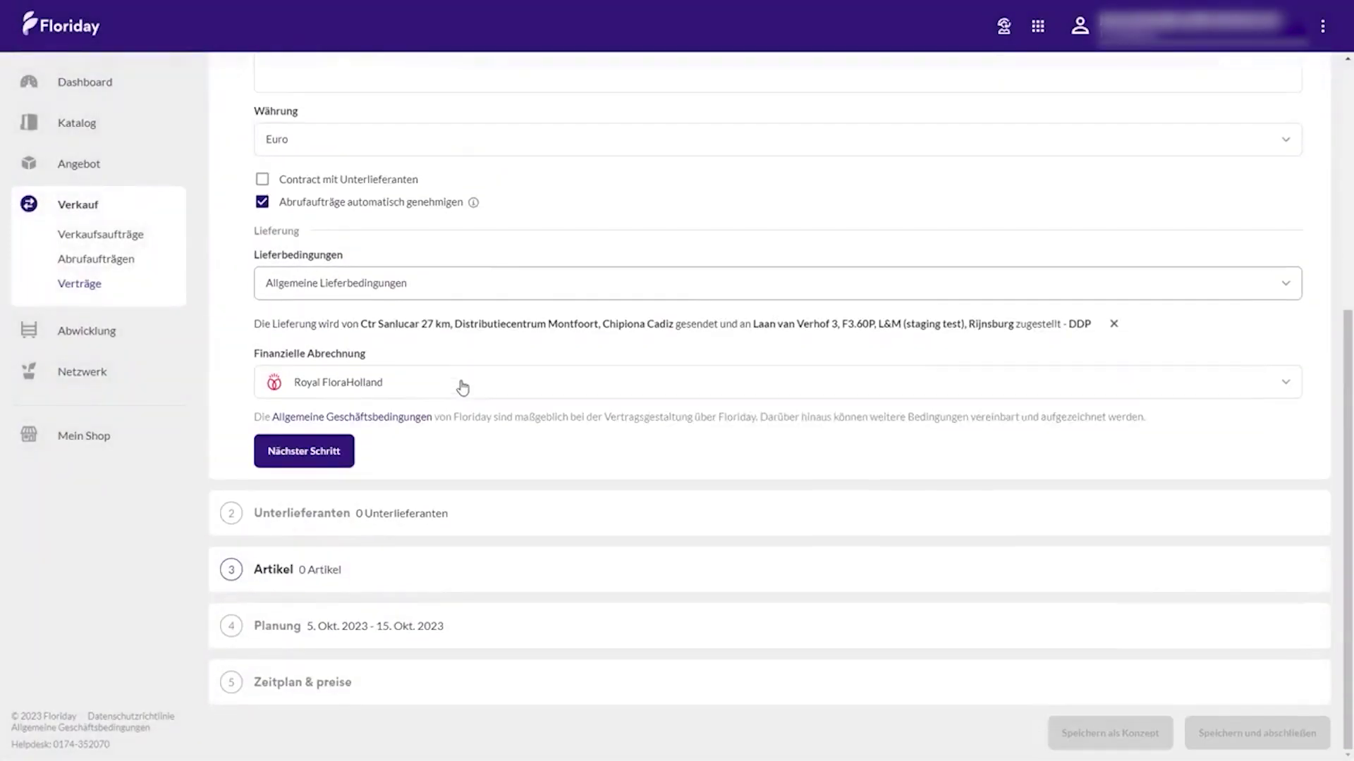
pyautogui.click(327, 461)
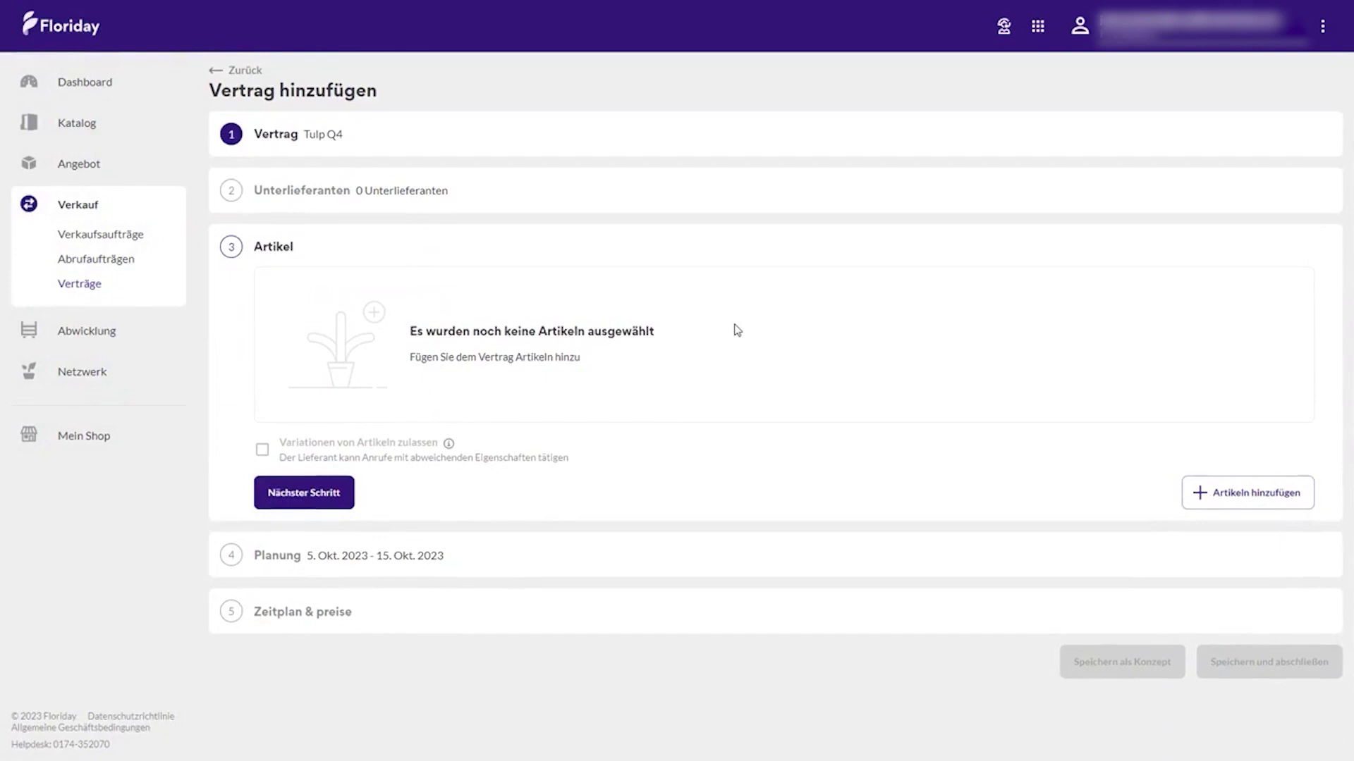
pyautogui.click(1245, 494)
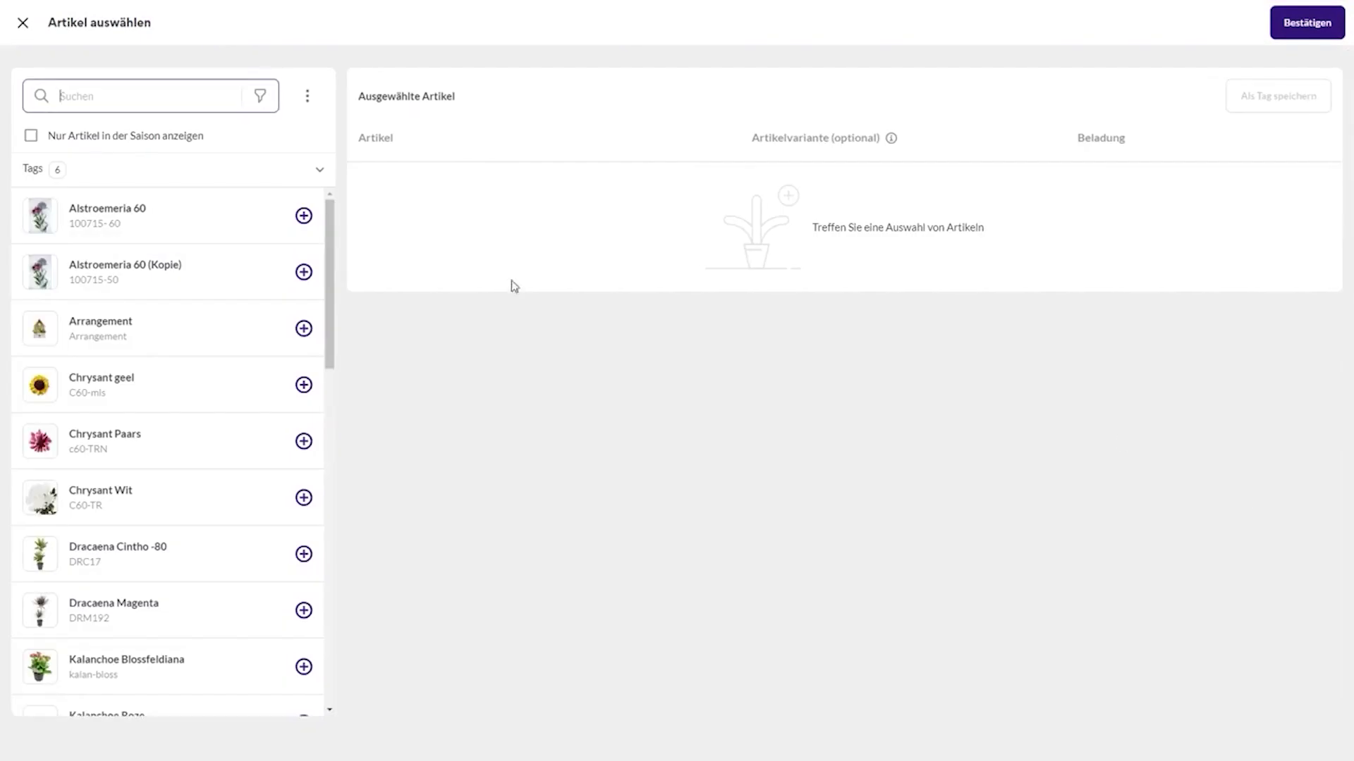
pyautogui.scroll(-15, 117, 316)
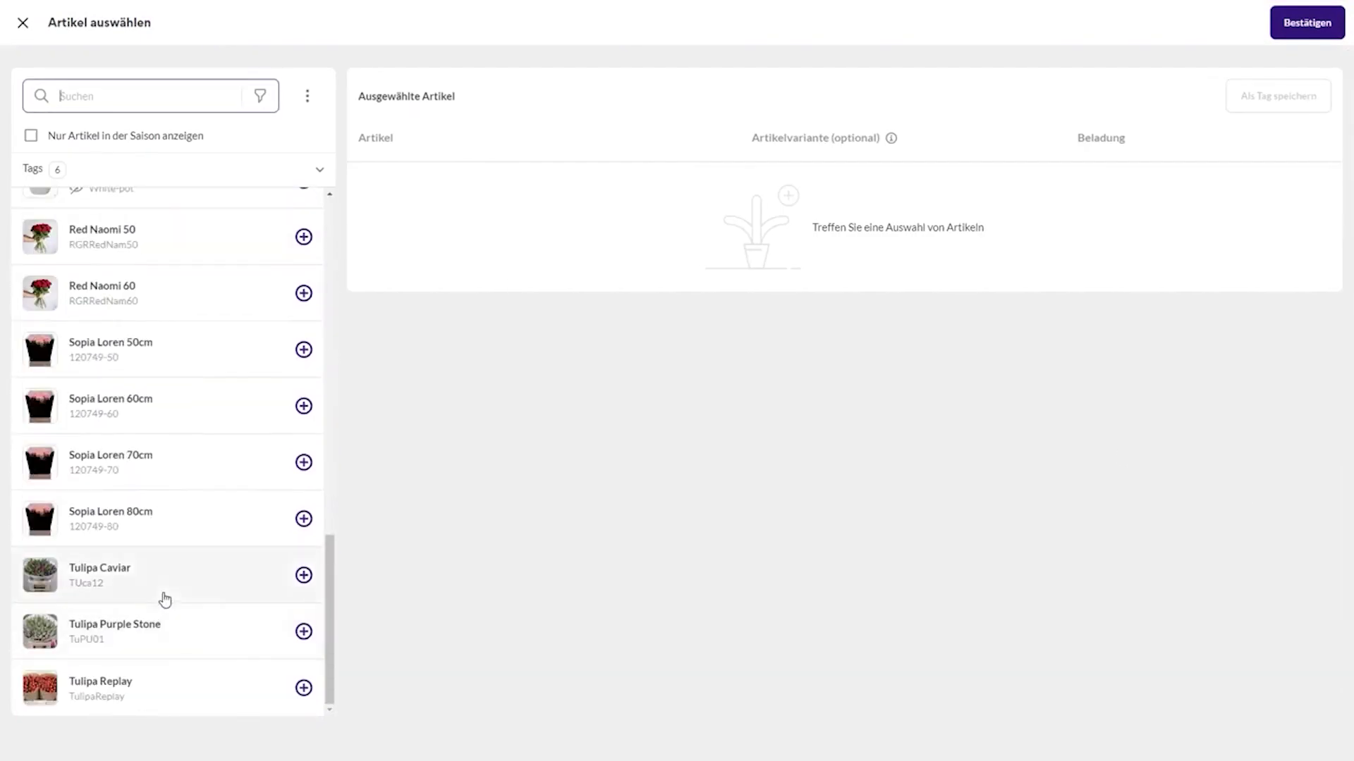
pyautogui.click(163, 597)
pyautogui.click(183, 695)
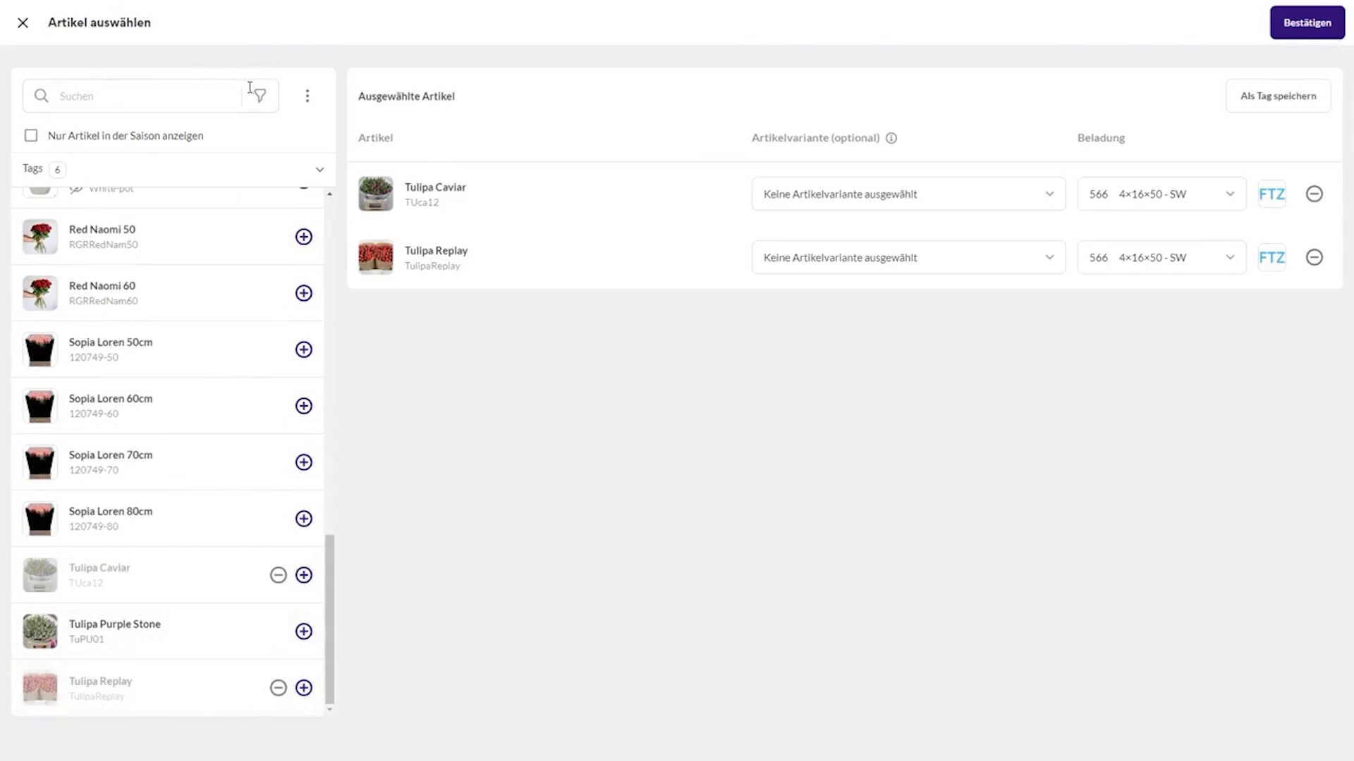
# - Search the article list for "tulipa" and clear the search again
pyautogui.write('tulipa')
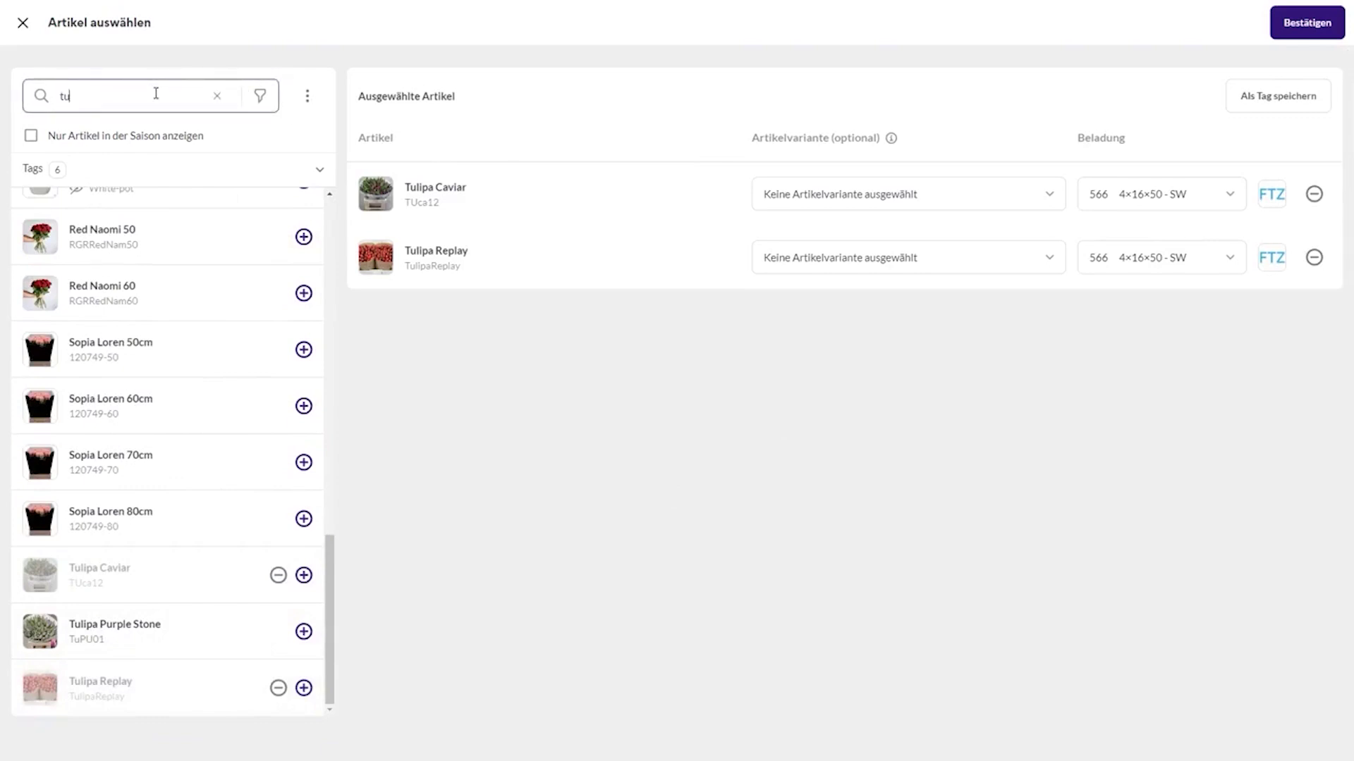
pyautogui.press('BackSpace')
pyautogui.press('BackSpace')
pyautogui.press('BackSpace')
pyautogui.press('BackSpace')
pyautogui.press('BackSpace')
pyautogui.press('BackSpace')
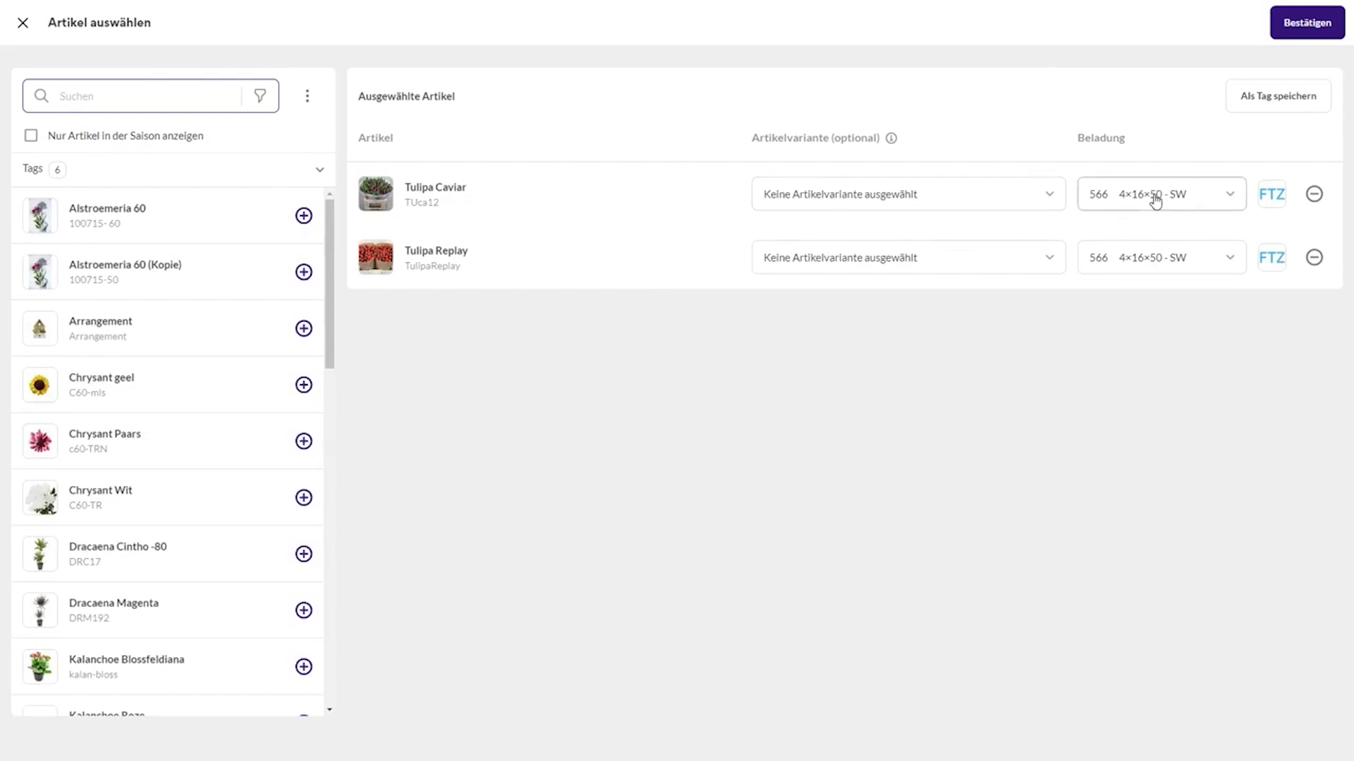
# - Check the loading options for Tulipa Caviar, keep 566 4×16×50 - SW, and confirm the article selection
pyautogui.click(1157, 202)
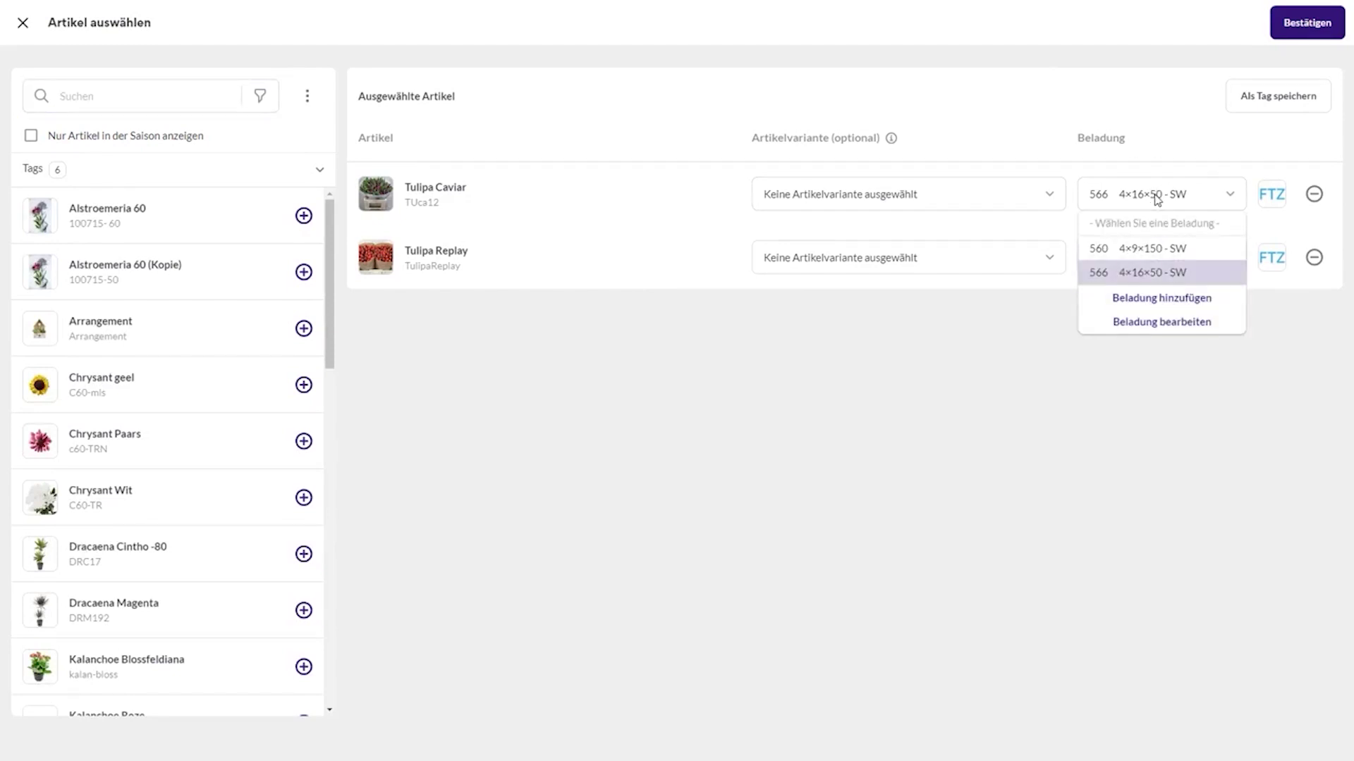
pyautogui.click(1156, 199)
pyautogui.click(1307, 22)
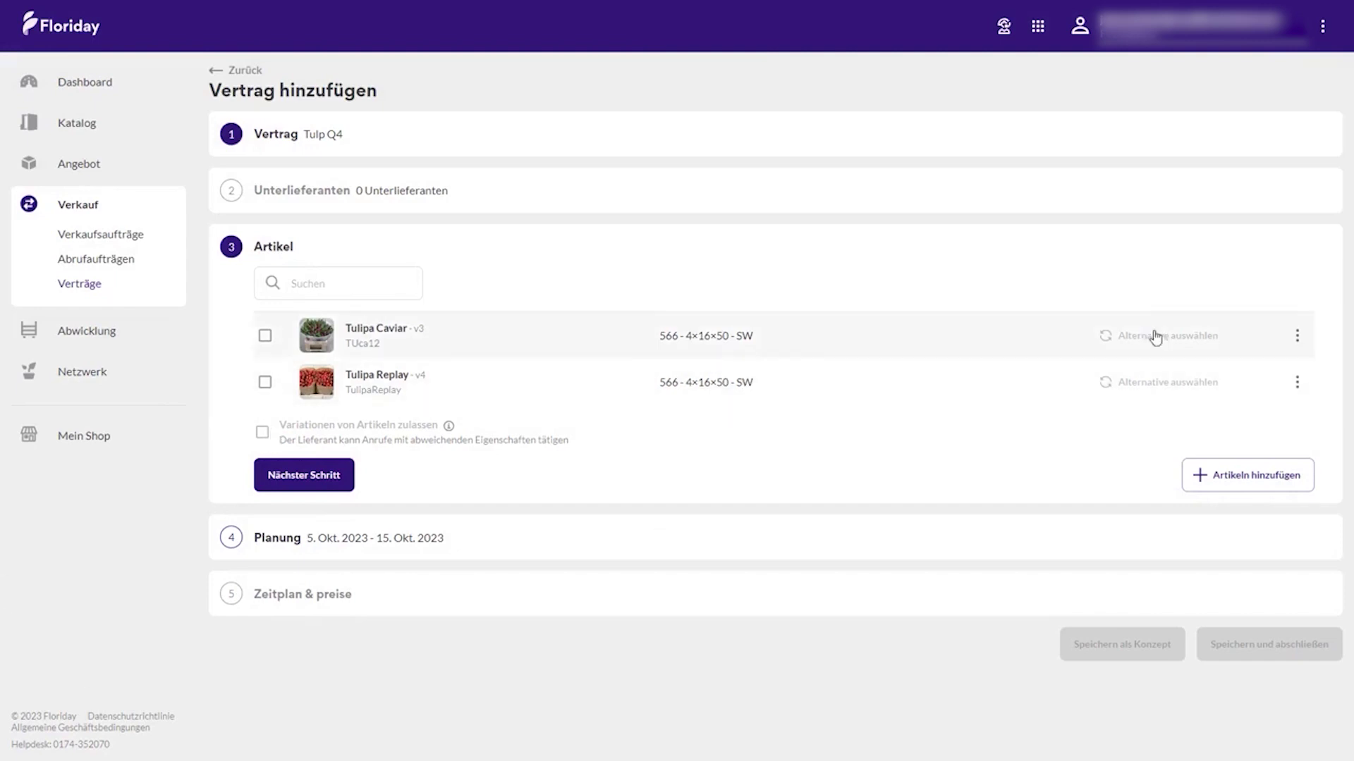
# - Disable automatic approval of call-off orders in the contract details and return to the articles
pyautogui.moveTo(1152, 338)
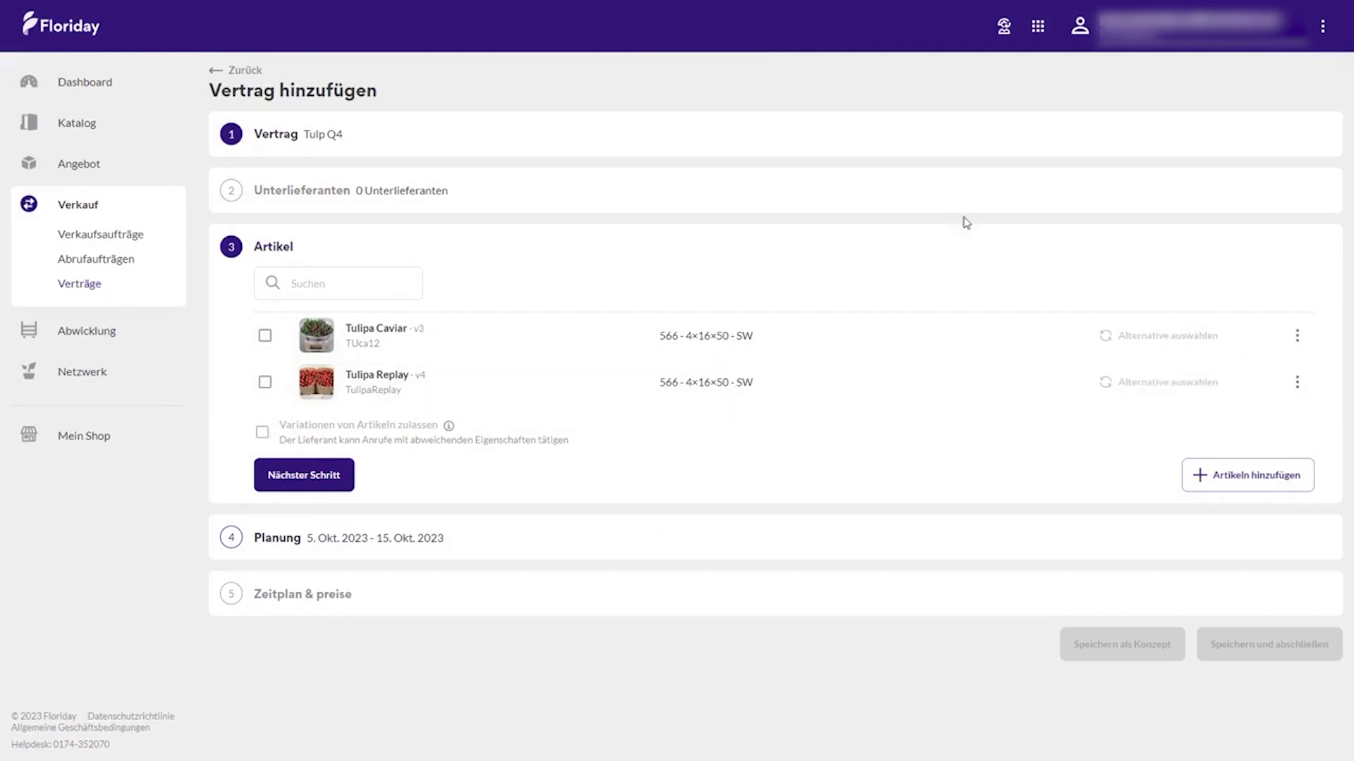
pyautogui.click(266, 138)
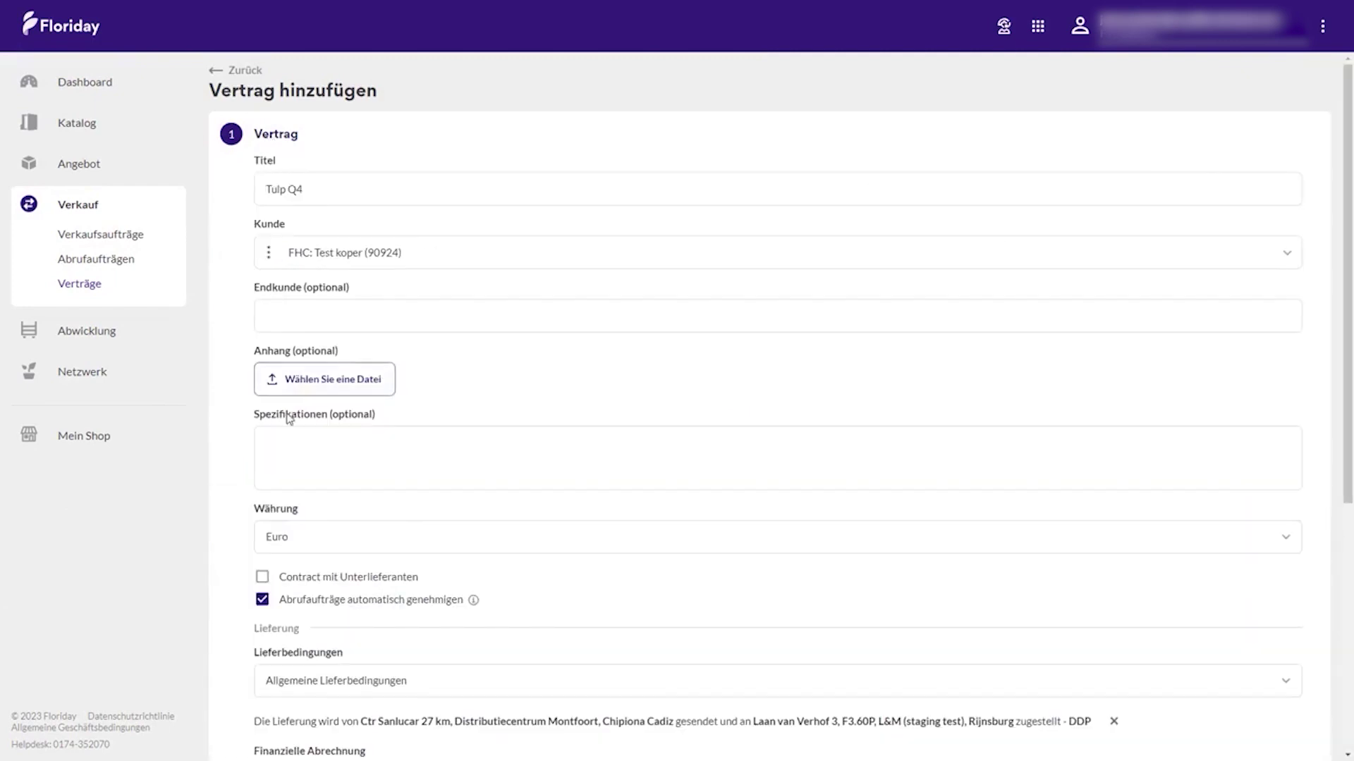
pyautogui.click(264, 600)
pyautogui.scroll(-5, 265, 601)
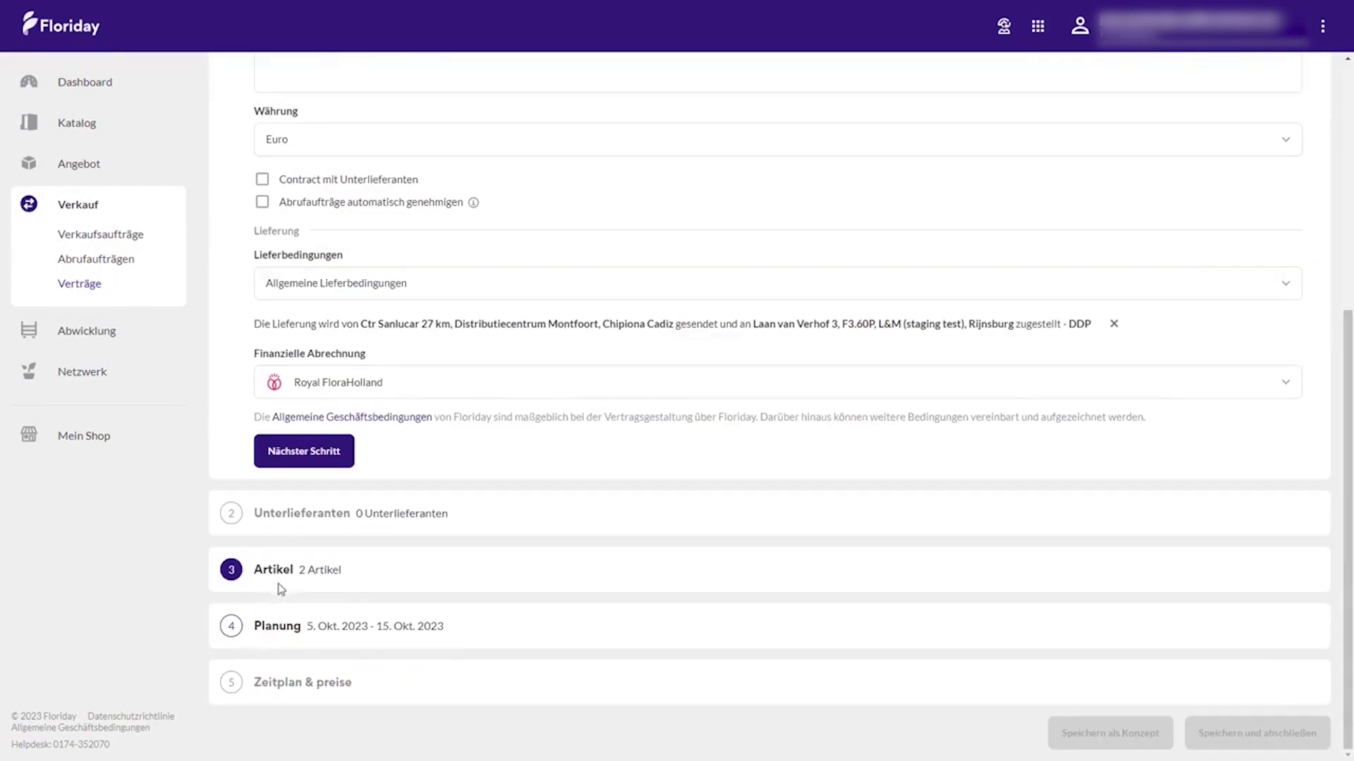
pyautogui.click(278, 571)
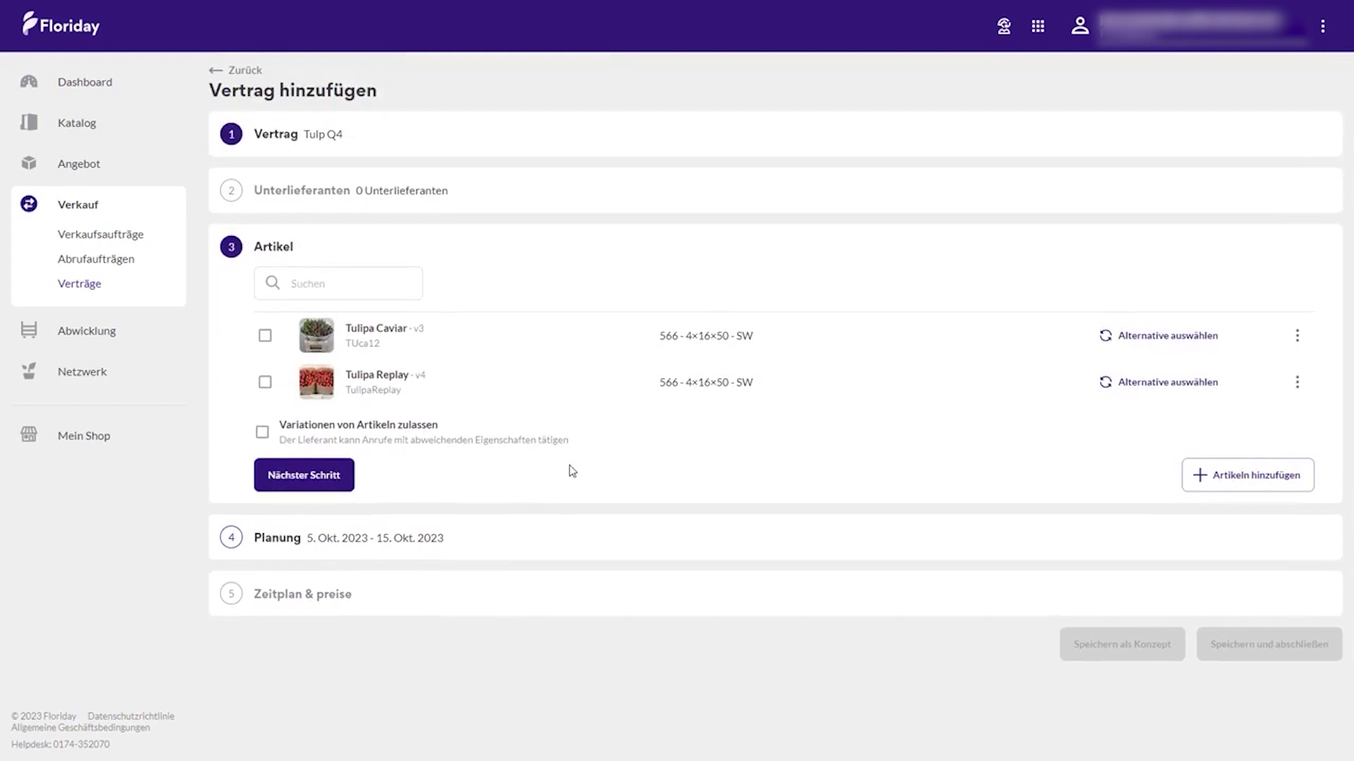
# - Add Tulipa Purple Stone as an alternative for Tulipa Caviar and allow article variations in the contract
pyautogui.click(1176, 341)
pyautogui.scroll(-10, 129, 487)
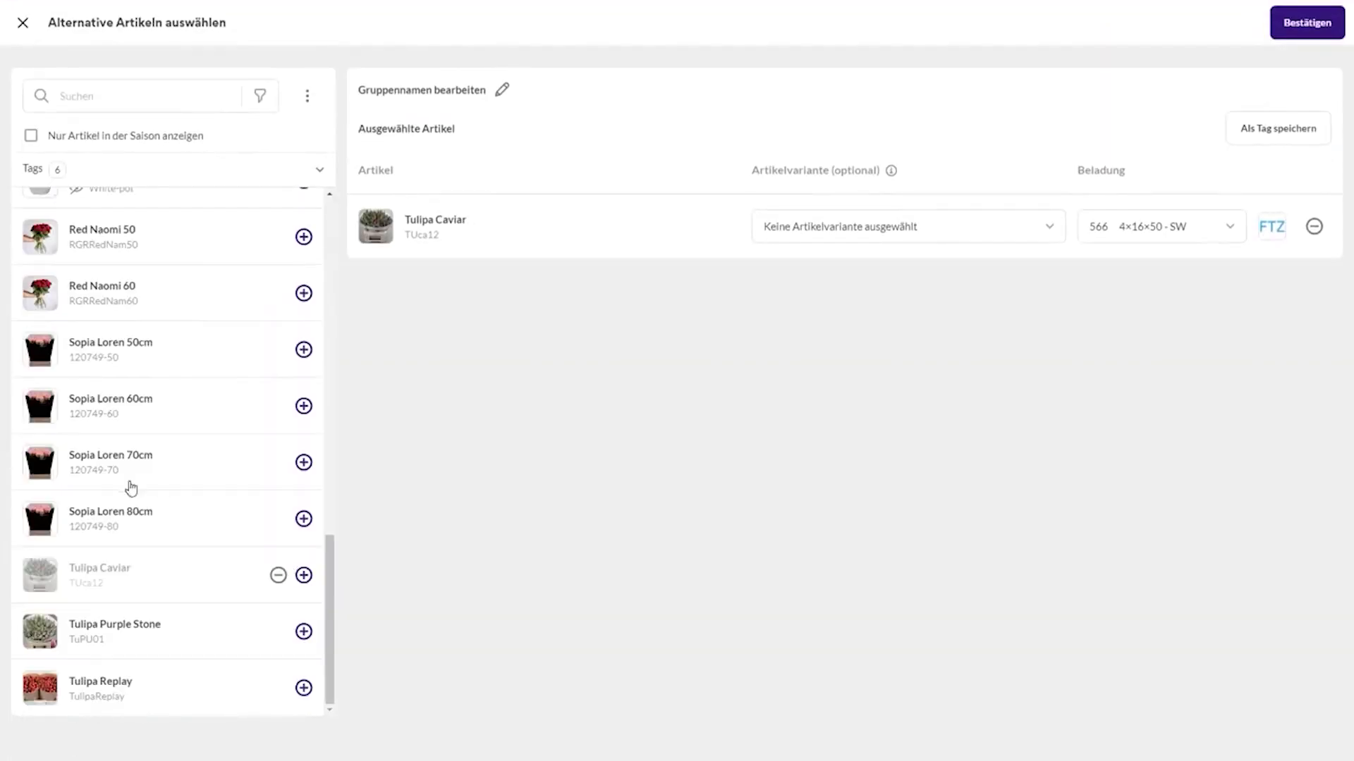
pyautogui.click(154, 638)
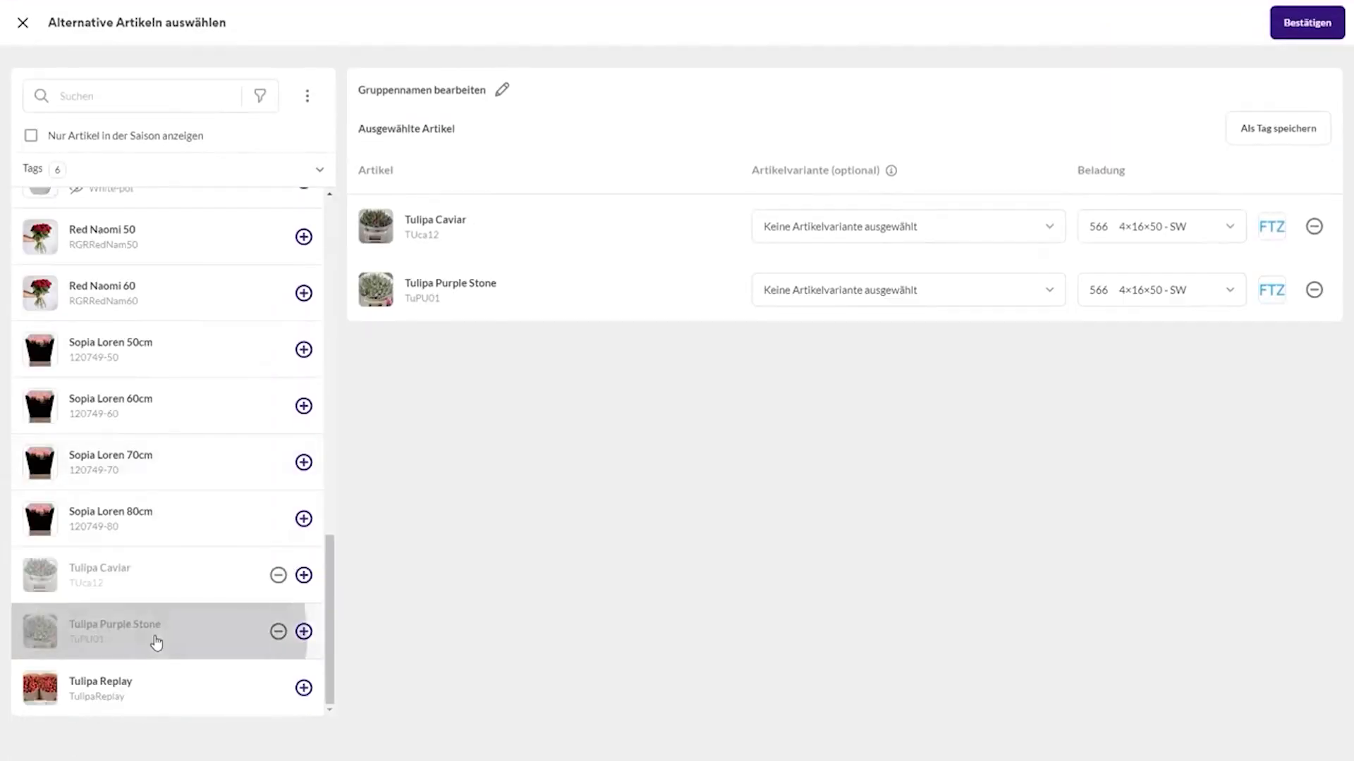
pyautogui.click(1304, 32)
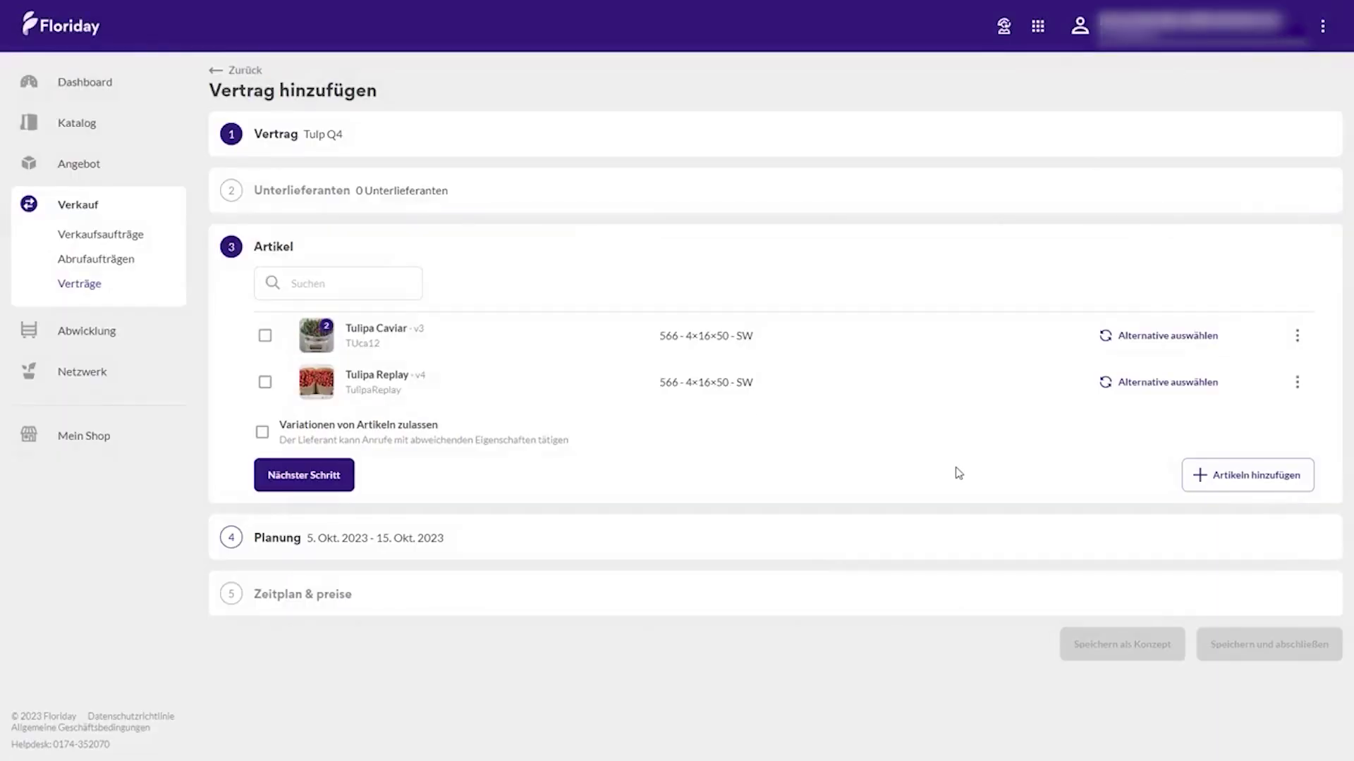
pyautogui.click(261, 433)
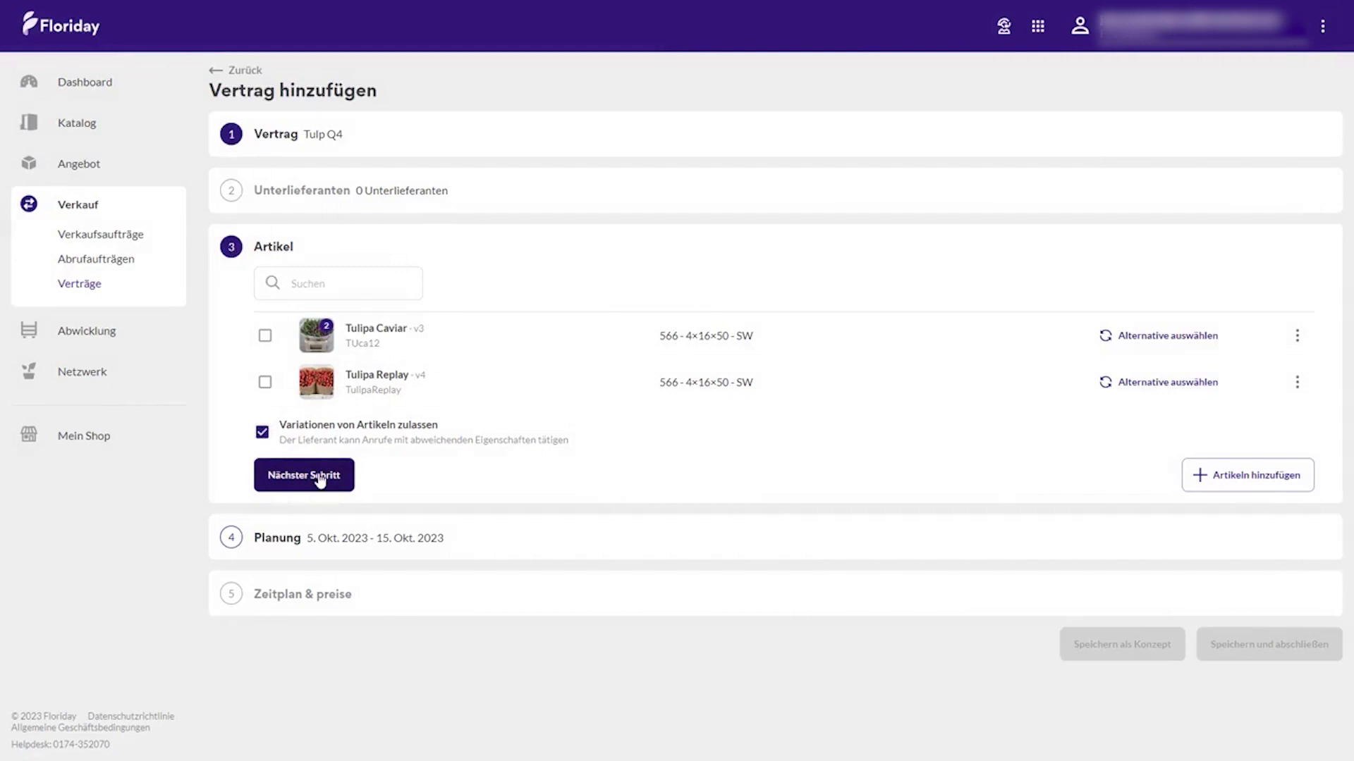
# - View the additional services offered for Tulipa Caviar and leave without adding any
pyautogui.click(1297, 338)
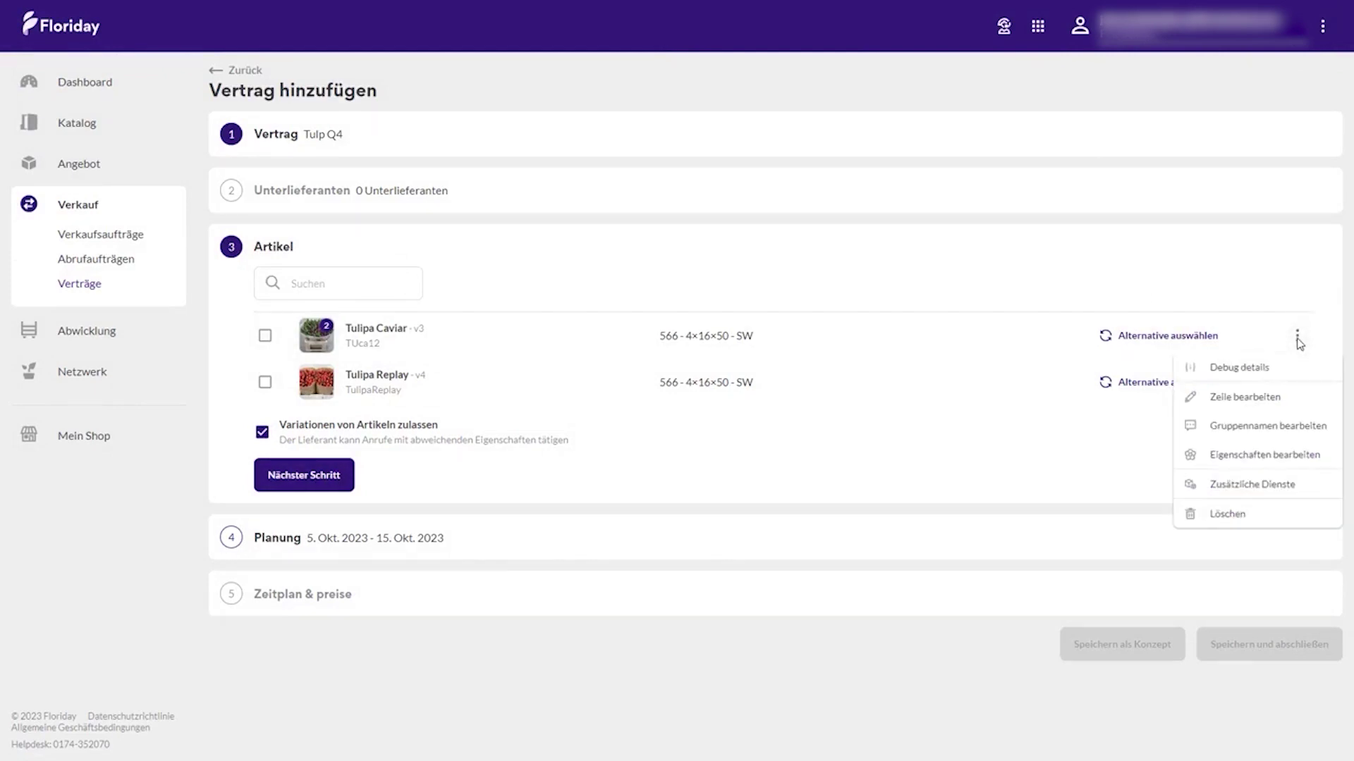
pyautogui.click(1281, 487)
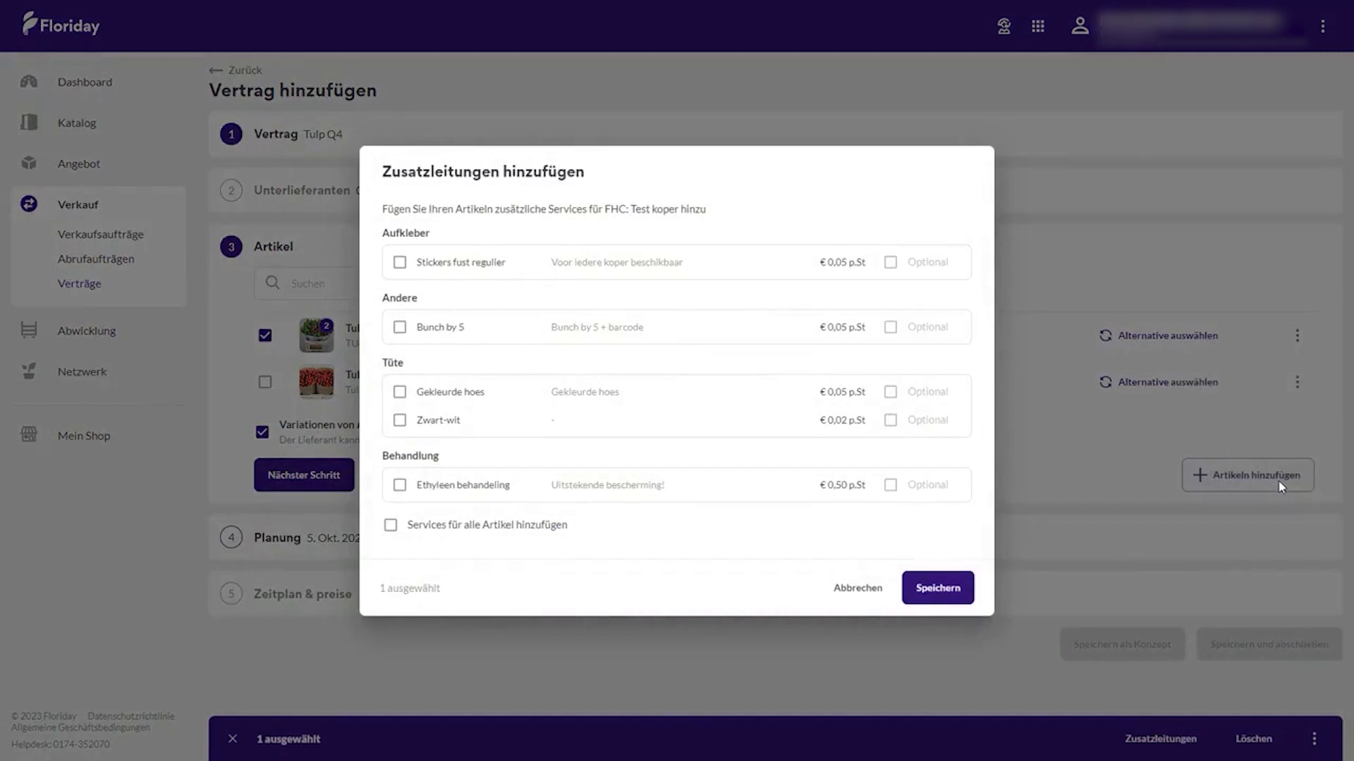
pyautogui.click(1075, 507)
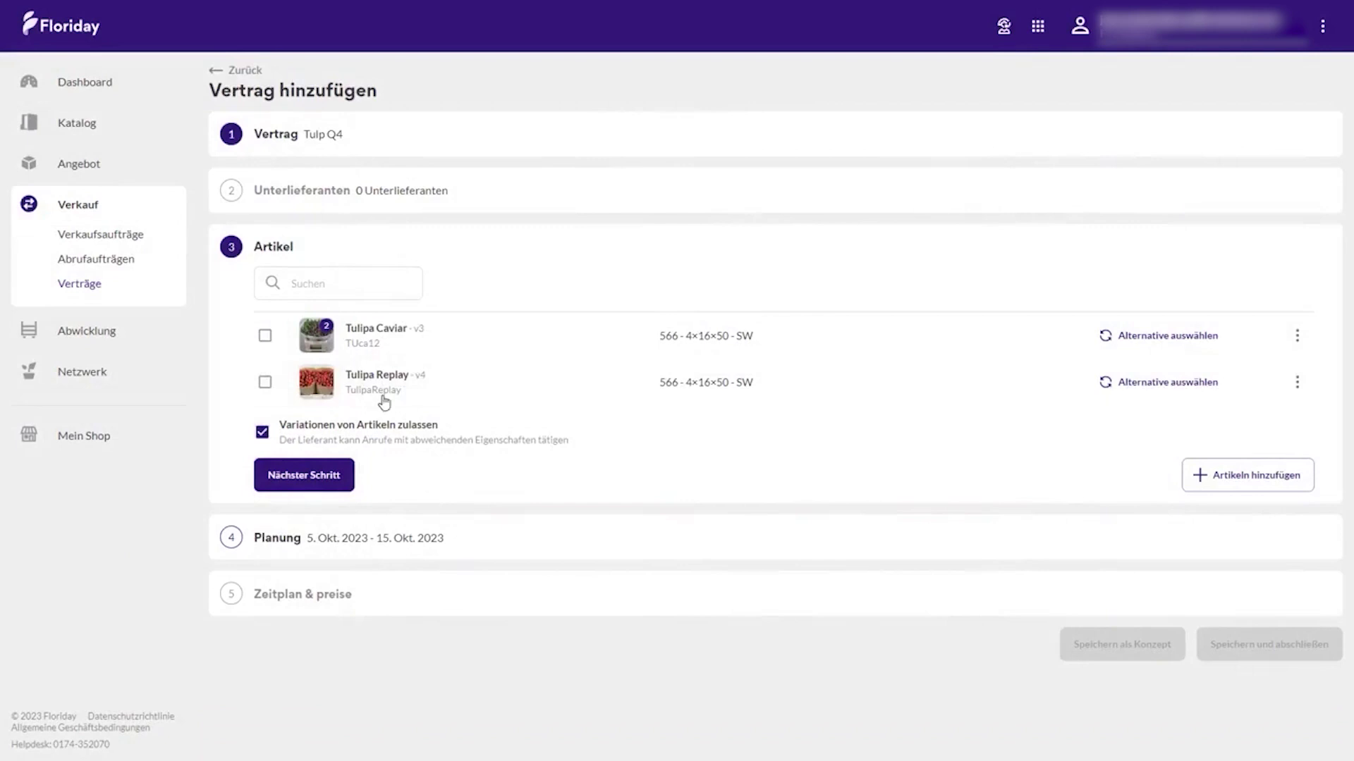
# - Continue to the contract planning and set the period's start date to 01.01.2024
pyautogui.click(295, 484)
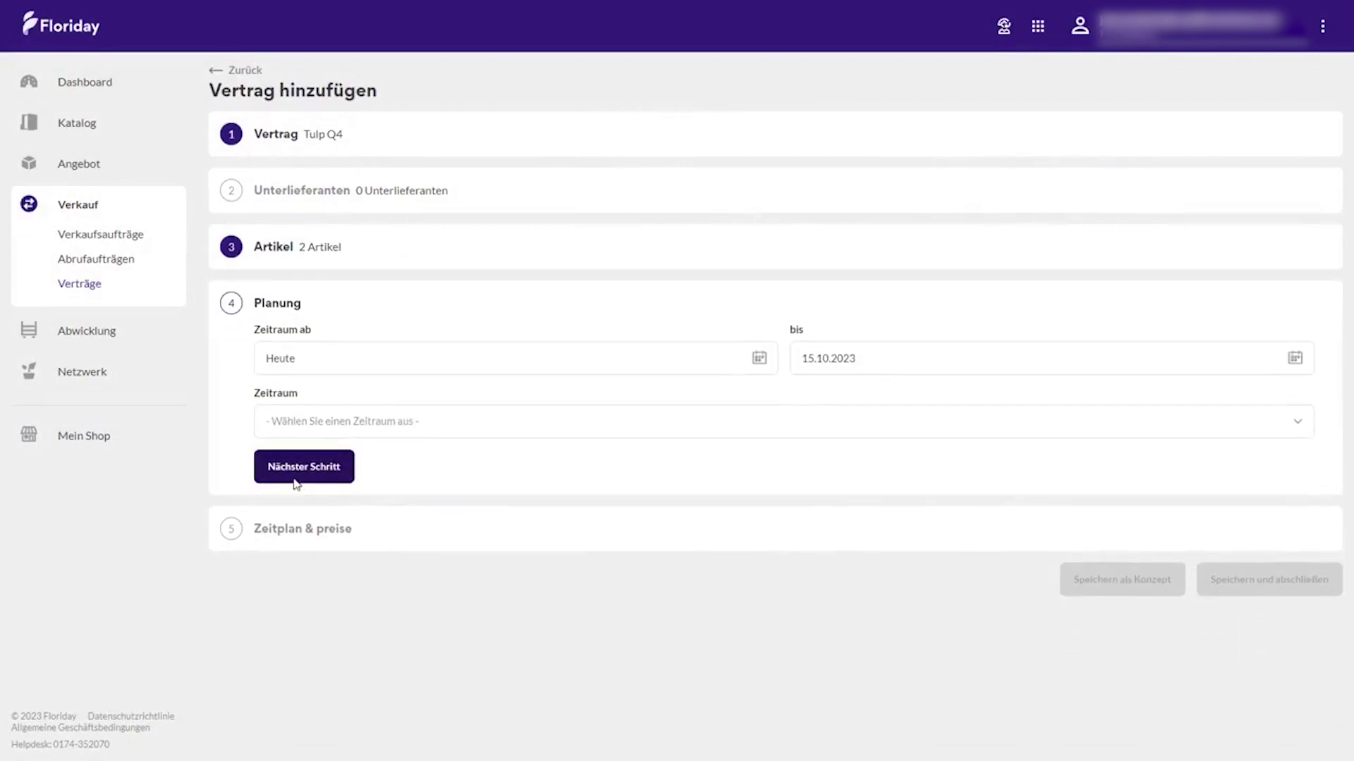
pyautogui.click(349, 357)
pyautogui.click(478, 407)
pyautogui.click(479, 407)
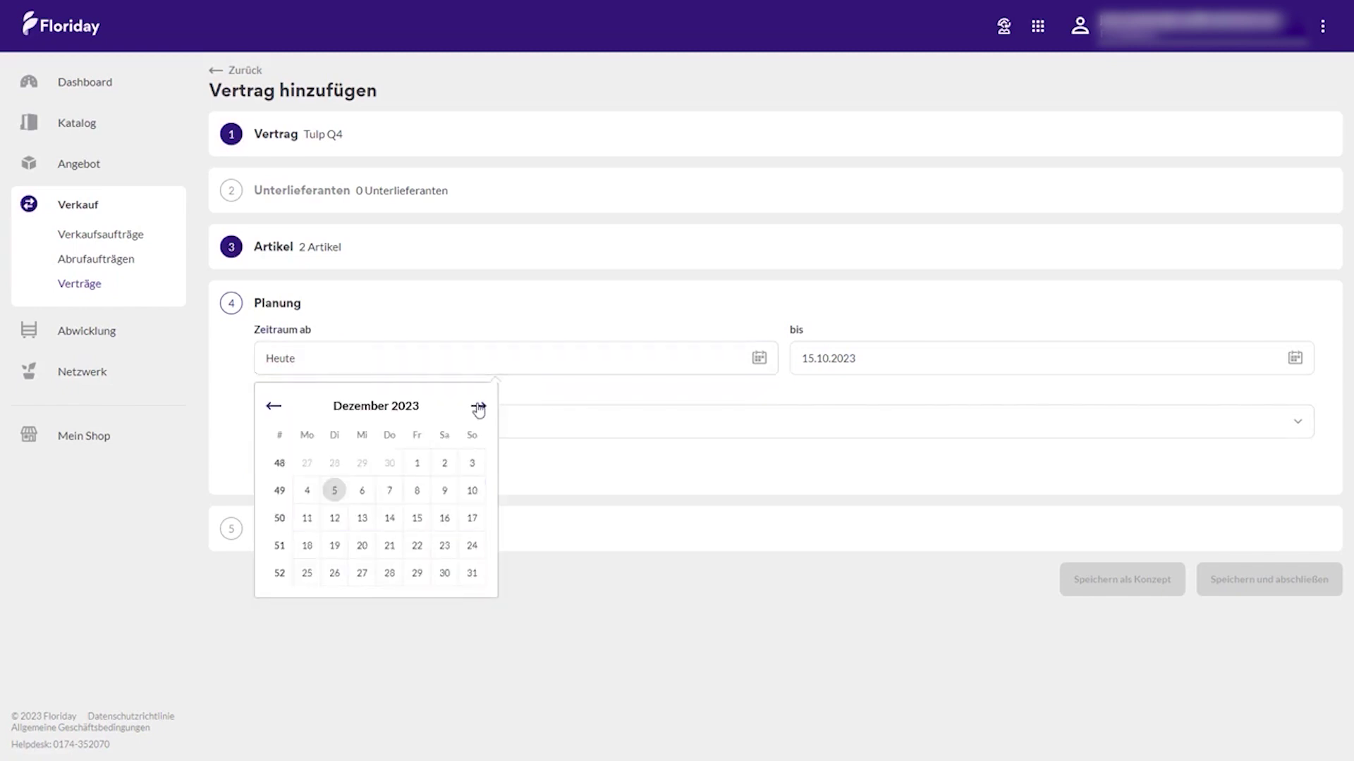
pyautogui.click(479, 407)
pyautogui.click(306, 465)
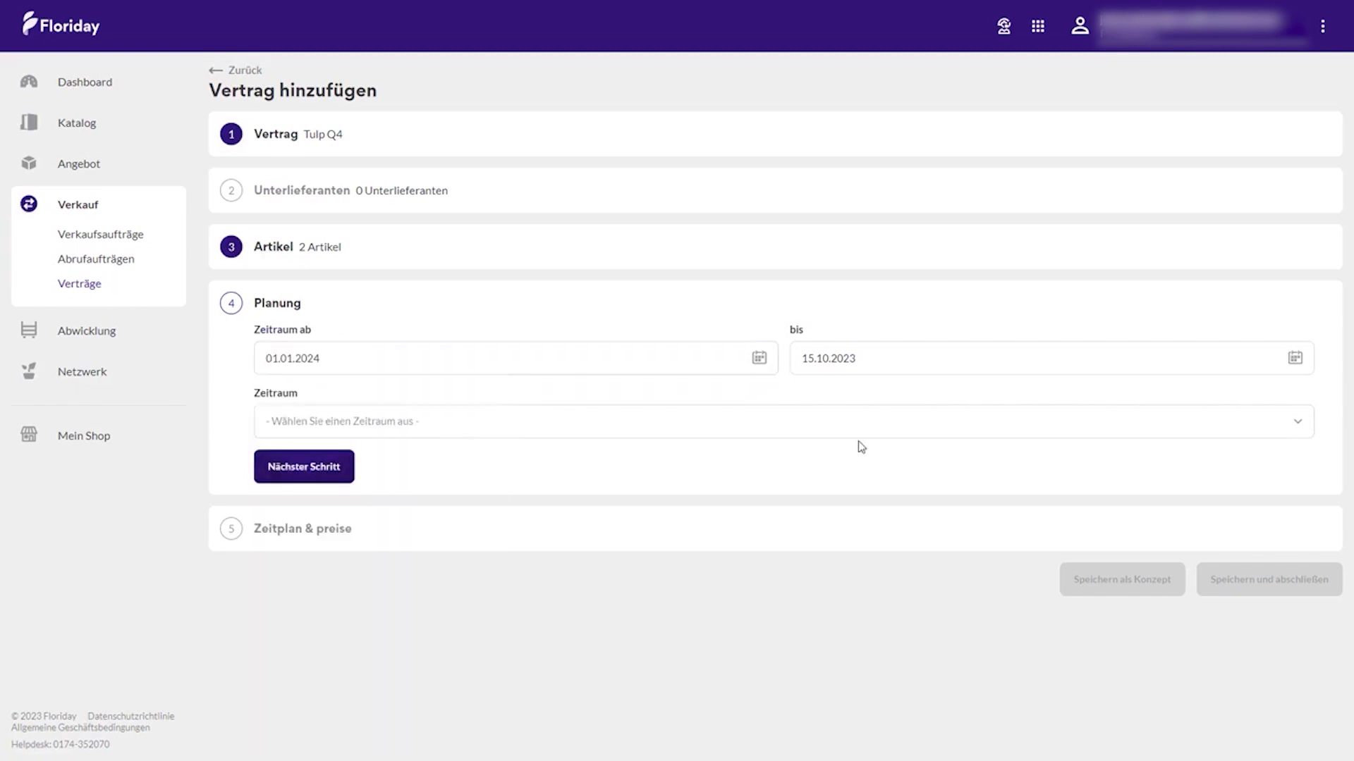
# - Set the end date of the contract period to 15.04.2024
pyautogui.click(930, 360)
pyautogui.click(1013, 409)
pyautogui.click(1013, 409)
pyautogui.click(1013, 409)
pyautogui.click(1013, 409)
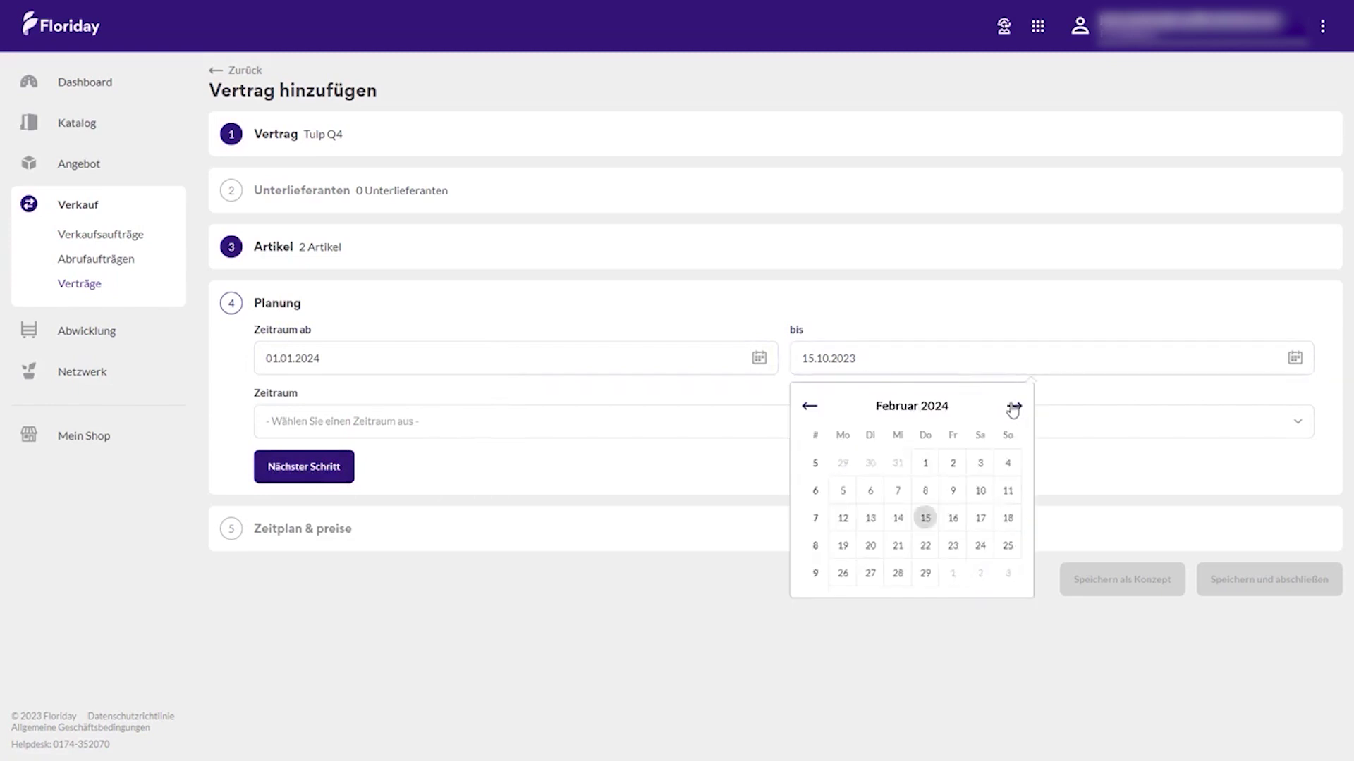
pyautogui.click(1013, 409)
pyautogui.click(1013, 409)
pyautogui.click(843, 519)
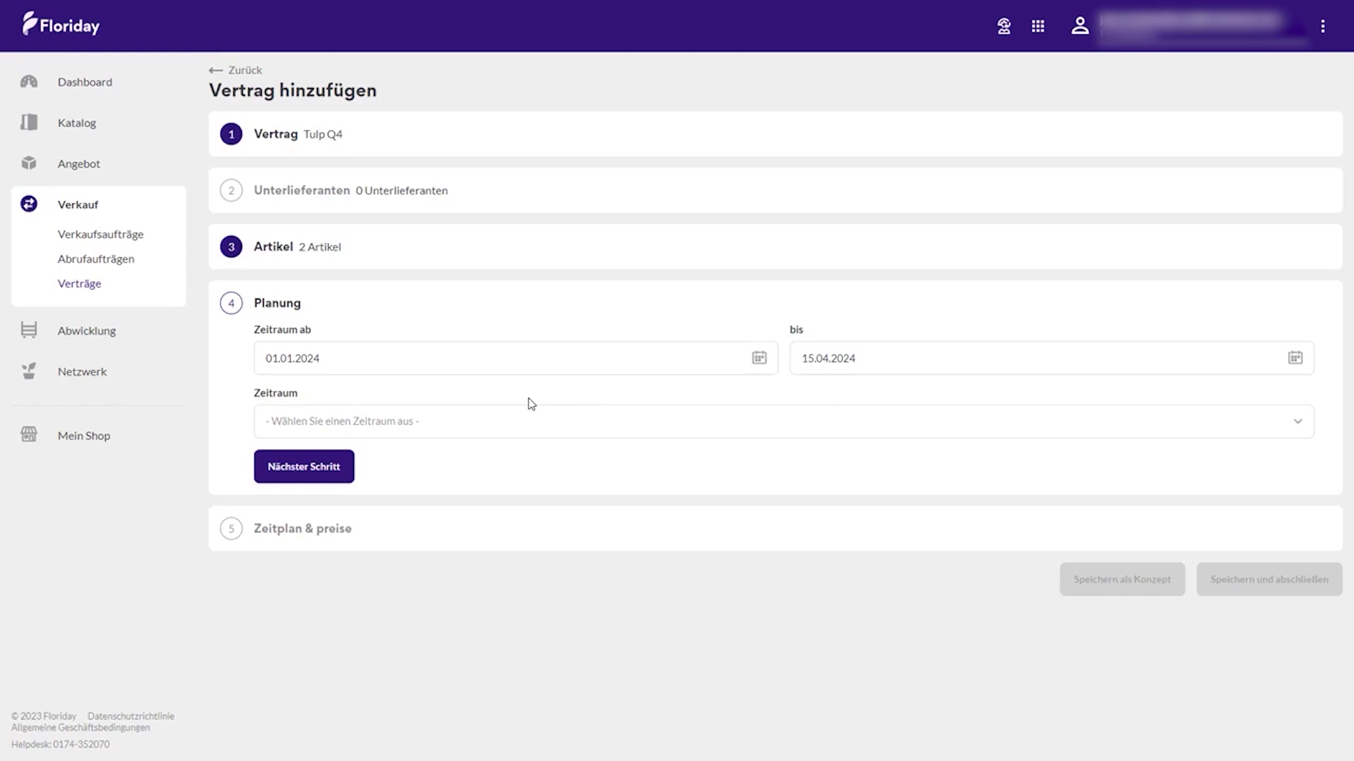
# - Plan the contract by week (Woche) and continue to the schedule and prices
pyautogui.click(430, 423)
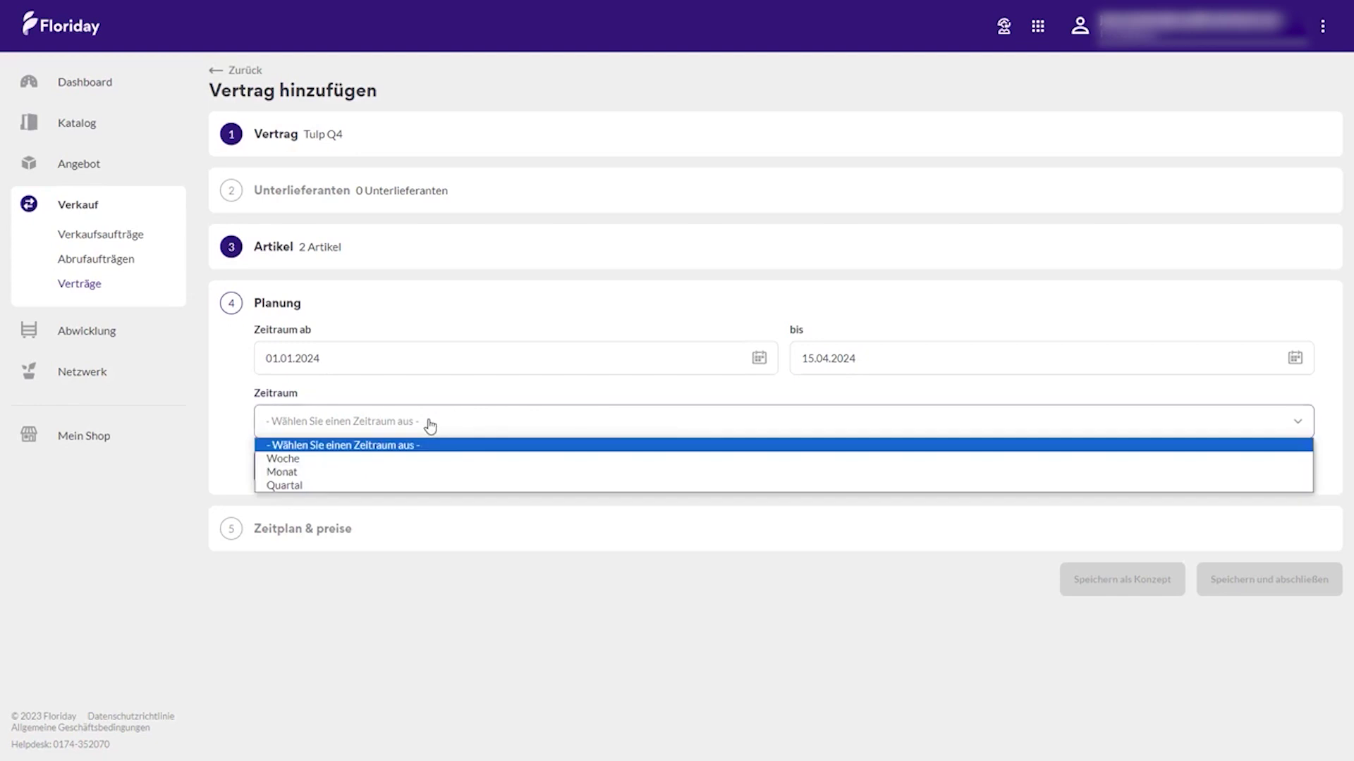
pyautogui.click(421, 465)
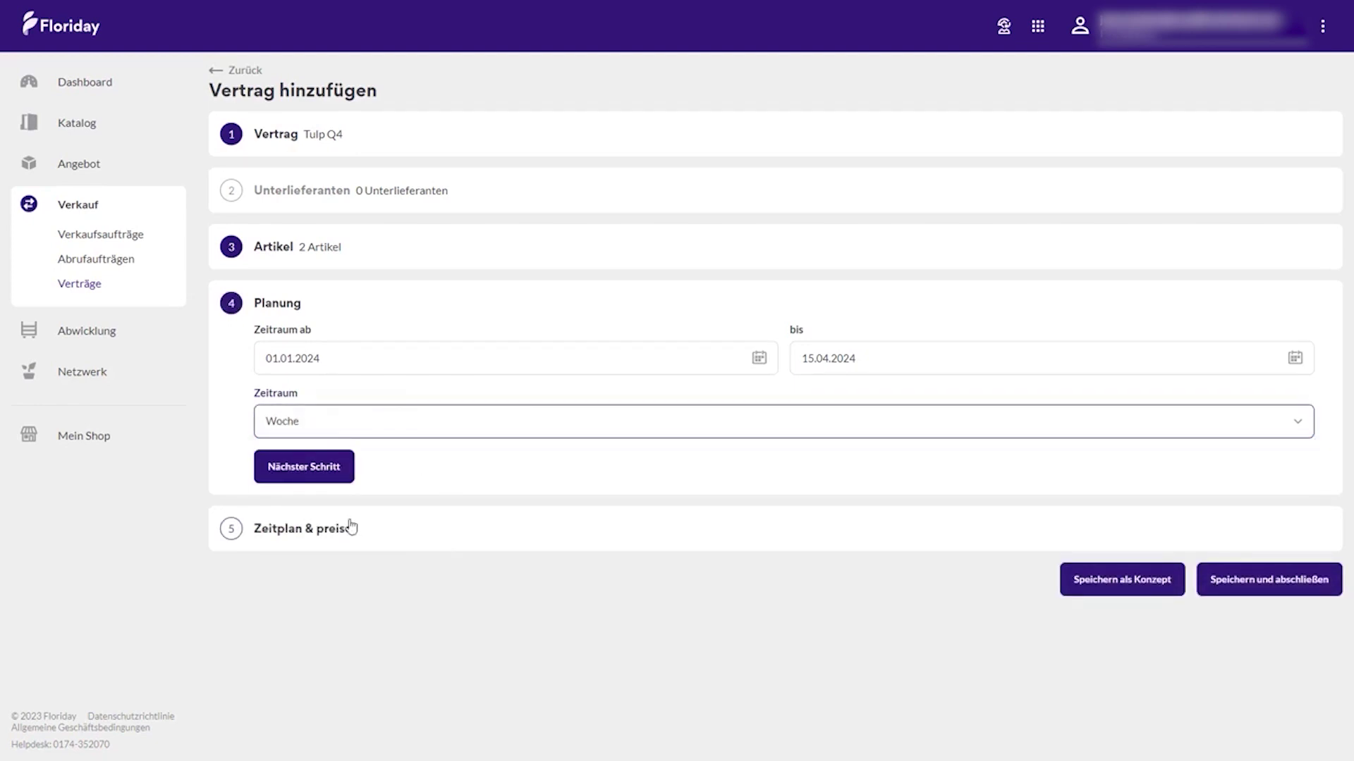
pyautogui.click(327, 476)
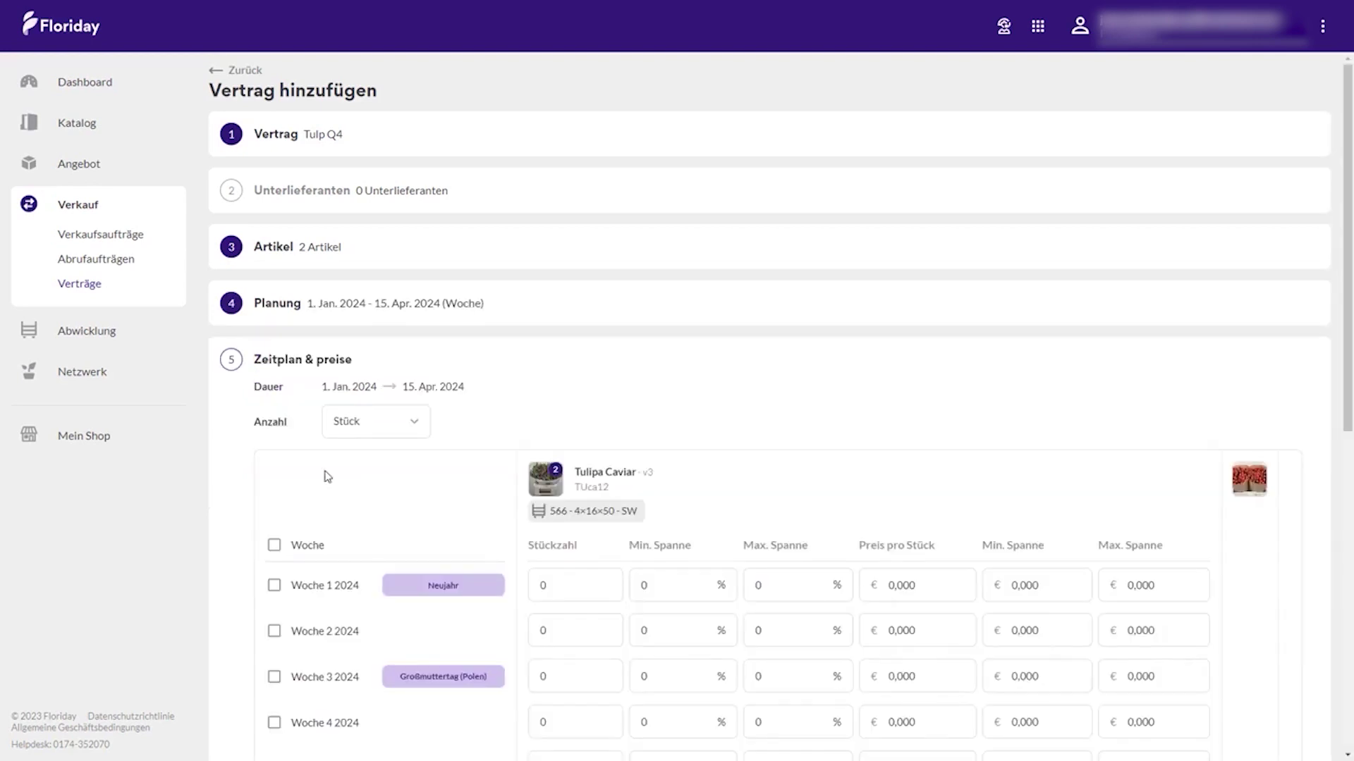
# - Select all weeks in the schedule and check the quantity unit options, keeping Stück
pyautogui.scroll(-3, 568, 475)
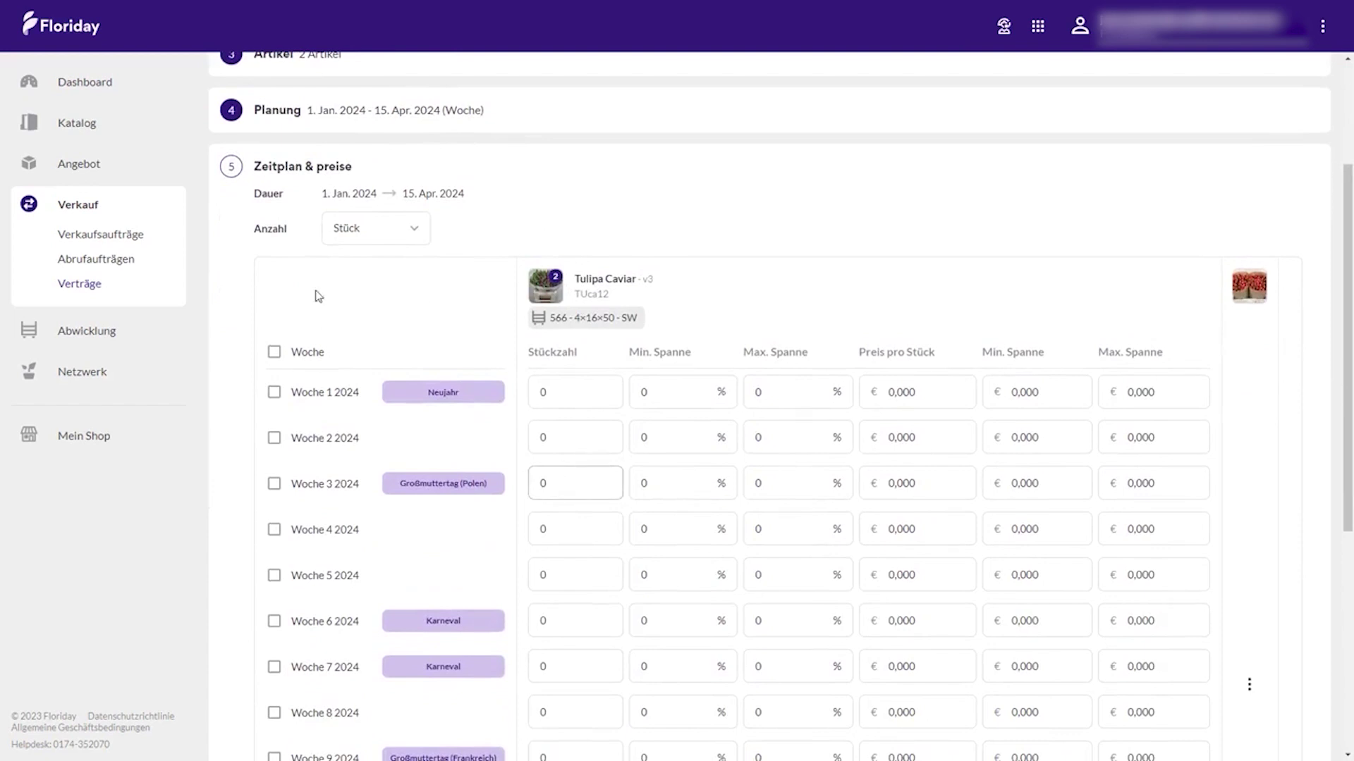
pyautogui.click(274, 352)
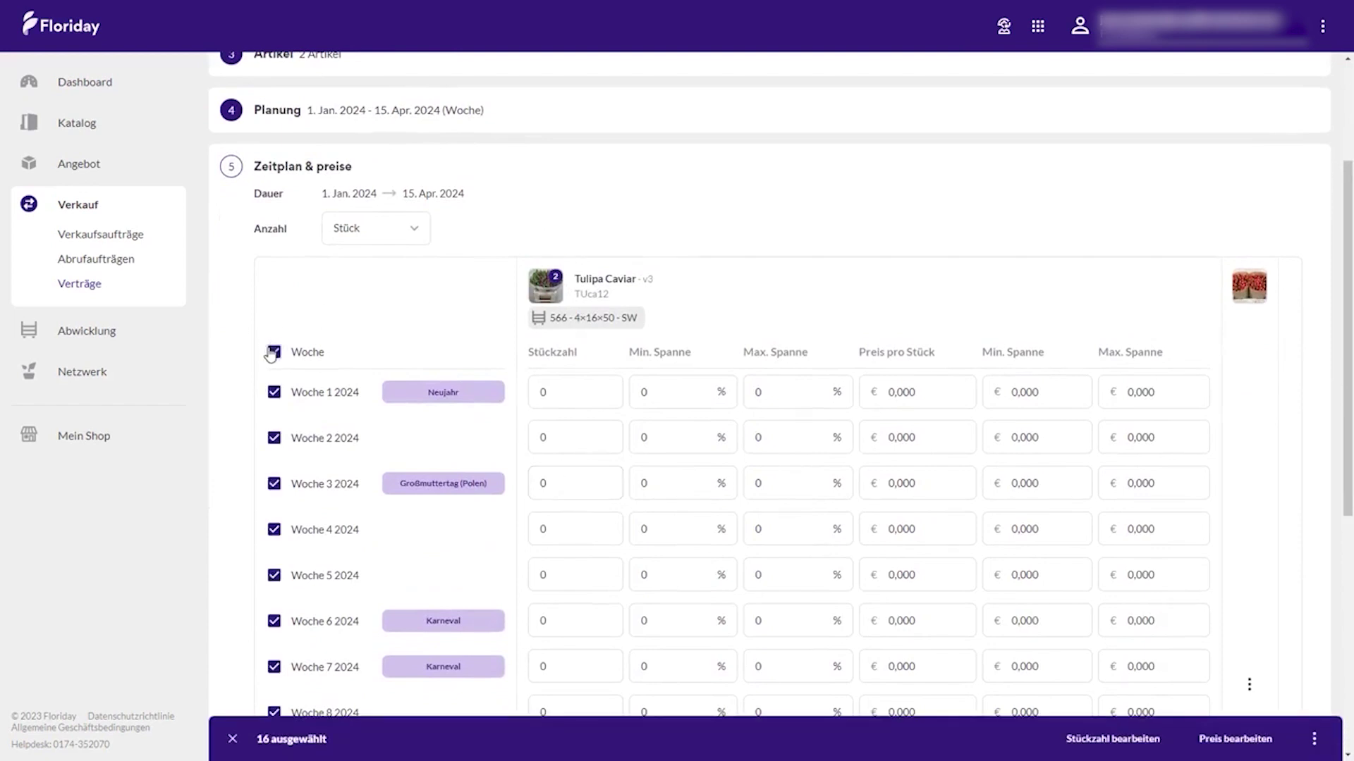
pyautogui.scroll(-1, 418, 302)
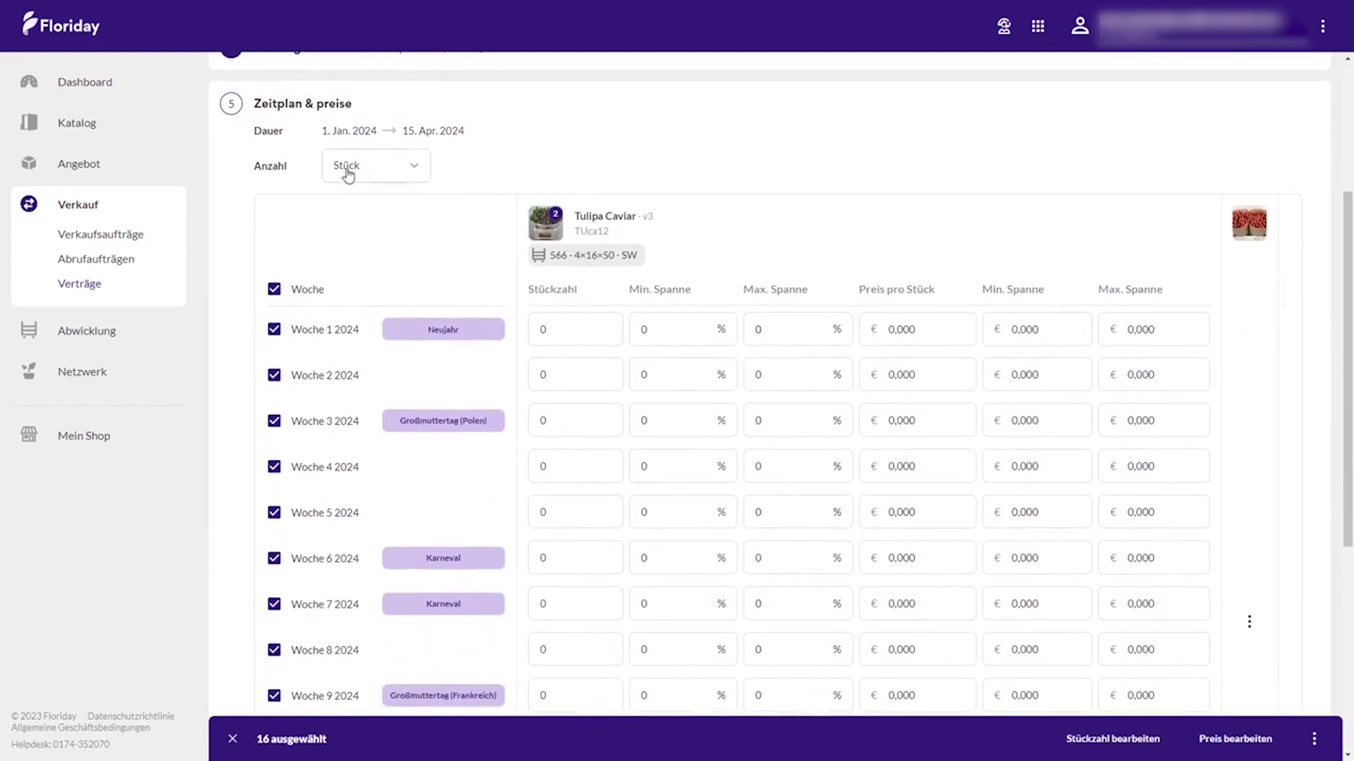
pyautogui.click(349, 173)
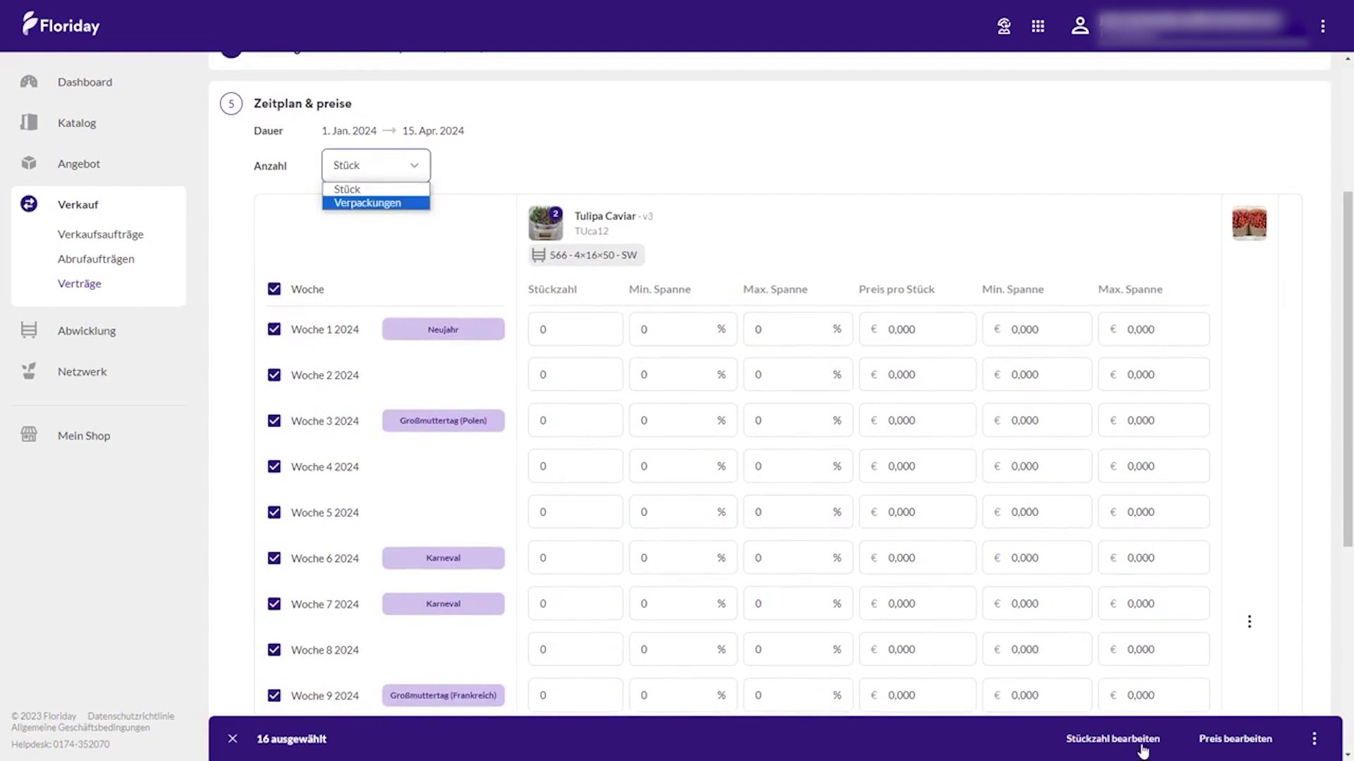
# - Set the quantity for the selected weeks to 100 with 10% minimum and maximum margins, applied to all articles in the contract
pyautogui.click(1142, 749)
pyautogui.click(502, 310)
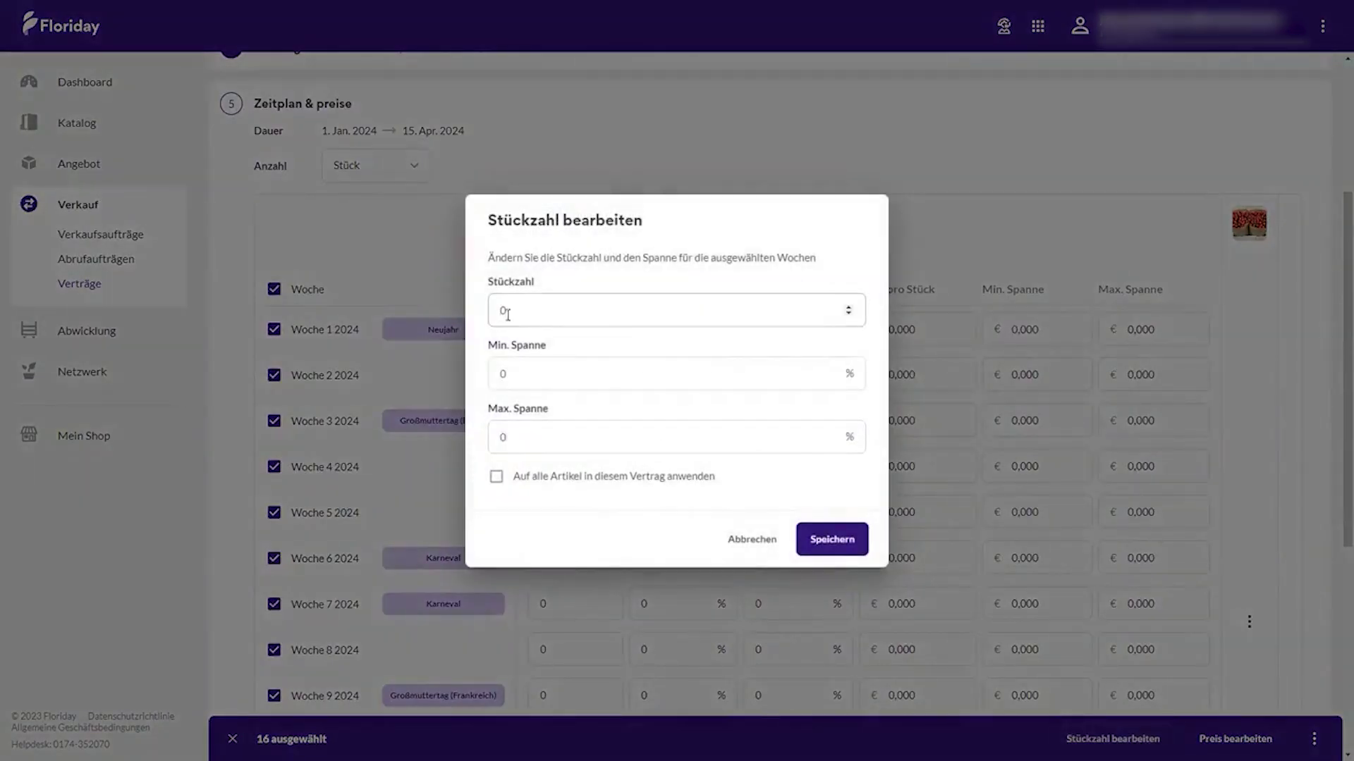
pyautogui.hotkey('ctrl', 'a')
pyautogui.write('100')
pyautogui.press('Tab')
pyautogui.write('10')
pyautogui.press('Tab')
pyautogui.write('10')
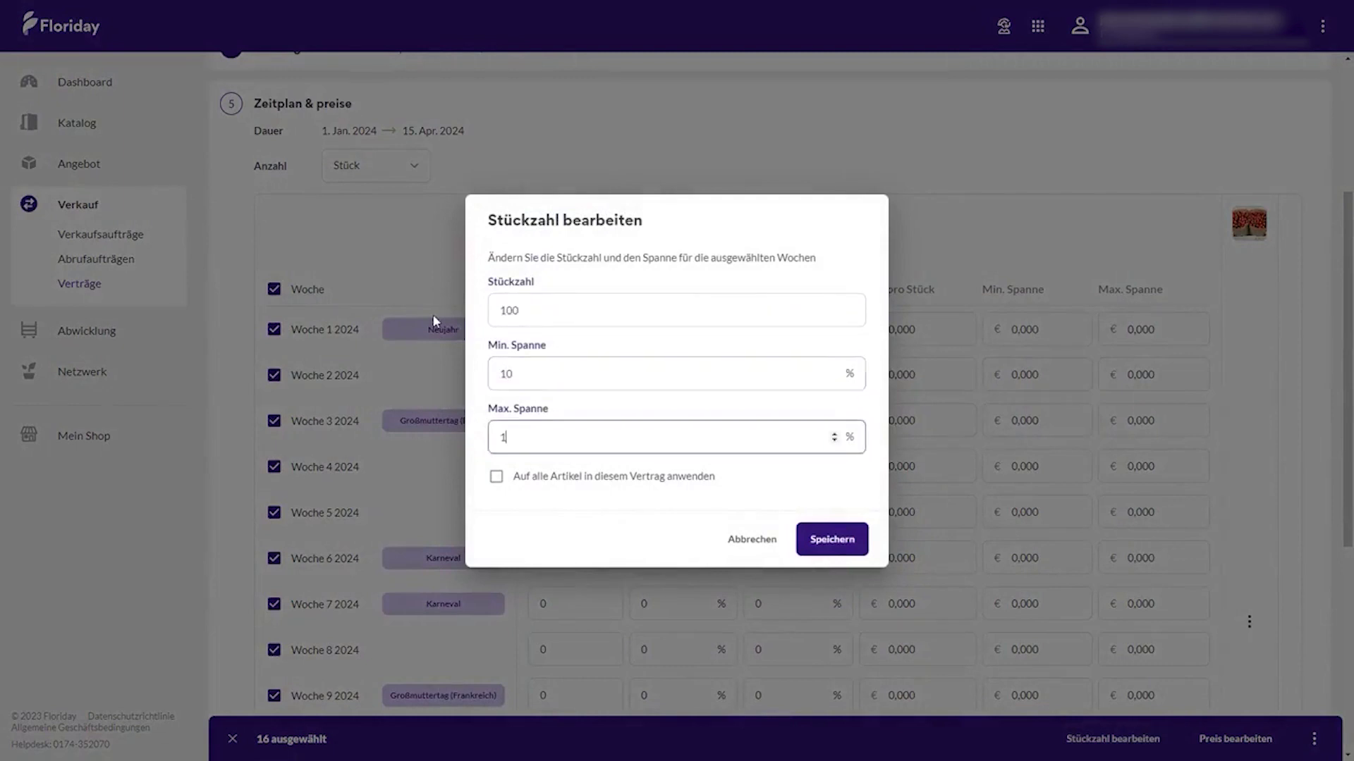
pyautogui.click(500, 477)
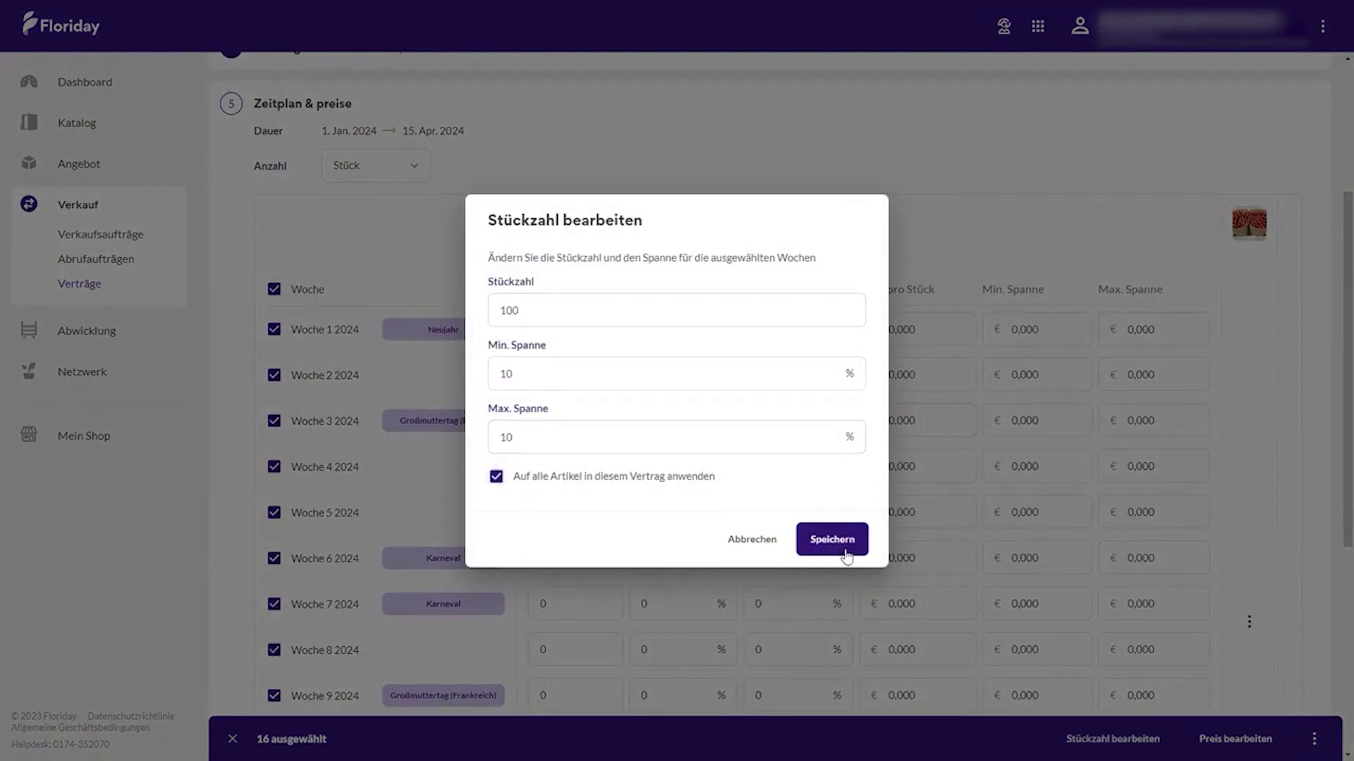
pyautogui.click(832, 539)
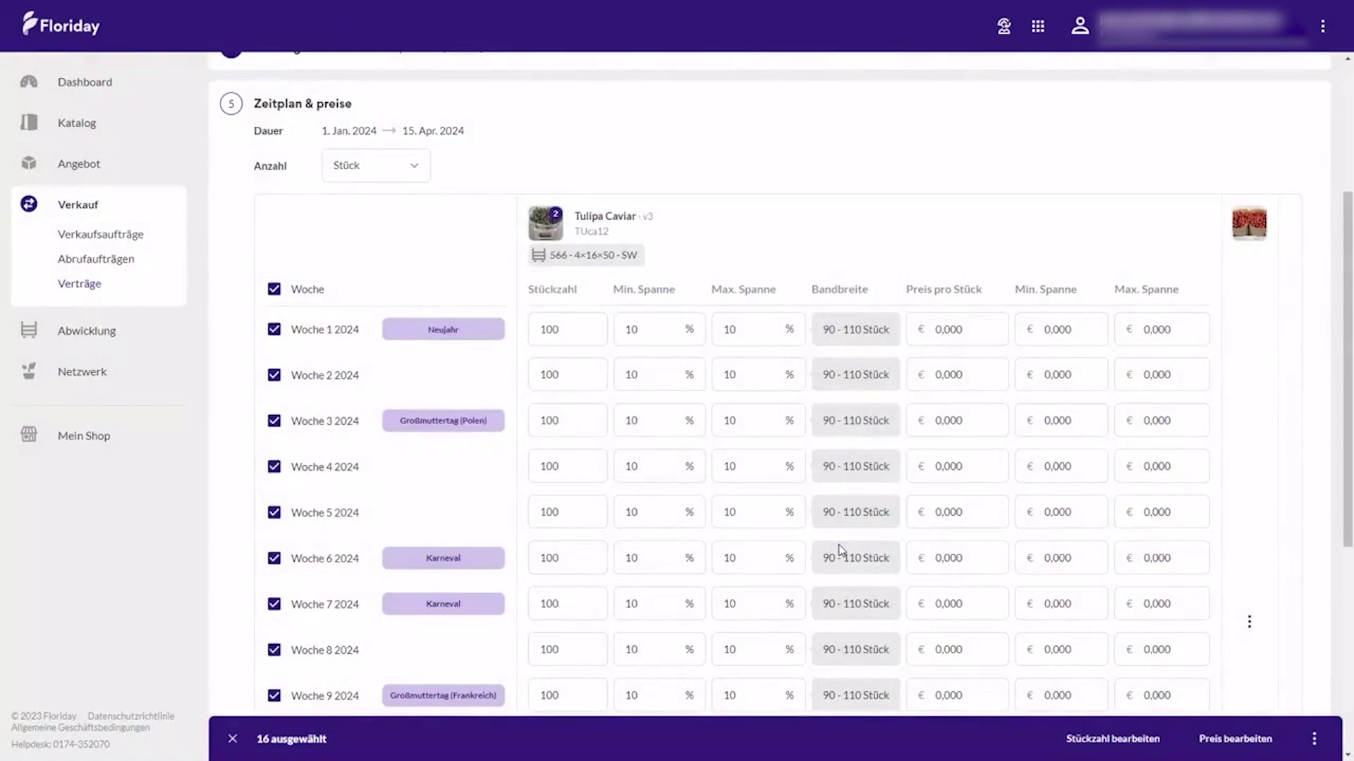
# - Set the selected weeks' price per piece to €0,28 with minimum and maximum margins of €0,02, applied to all articles in the contract
pyautogui.click(1234, 739)
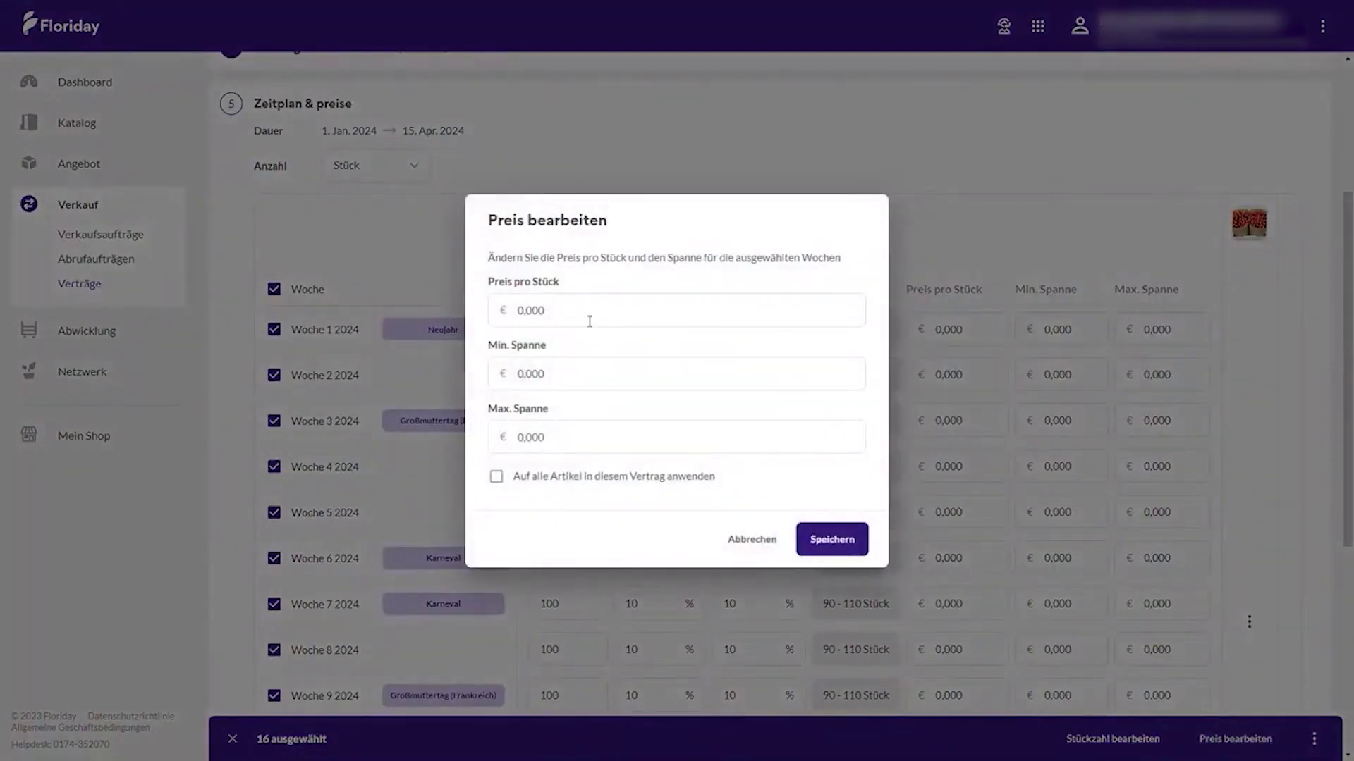
pyautogui.click(557, 312)
pyautogui.write('0')
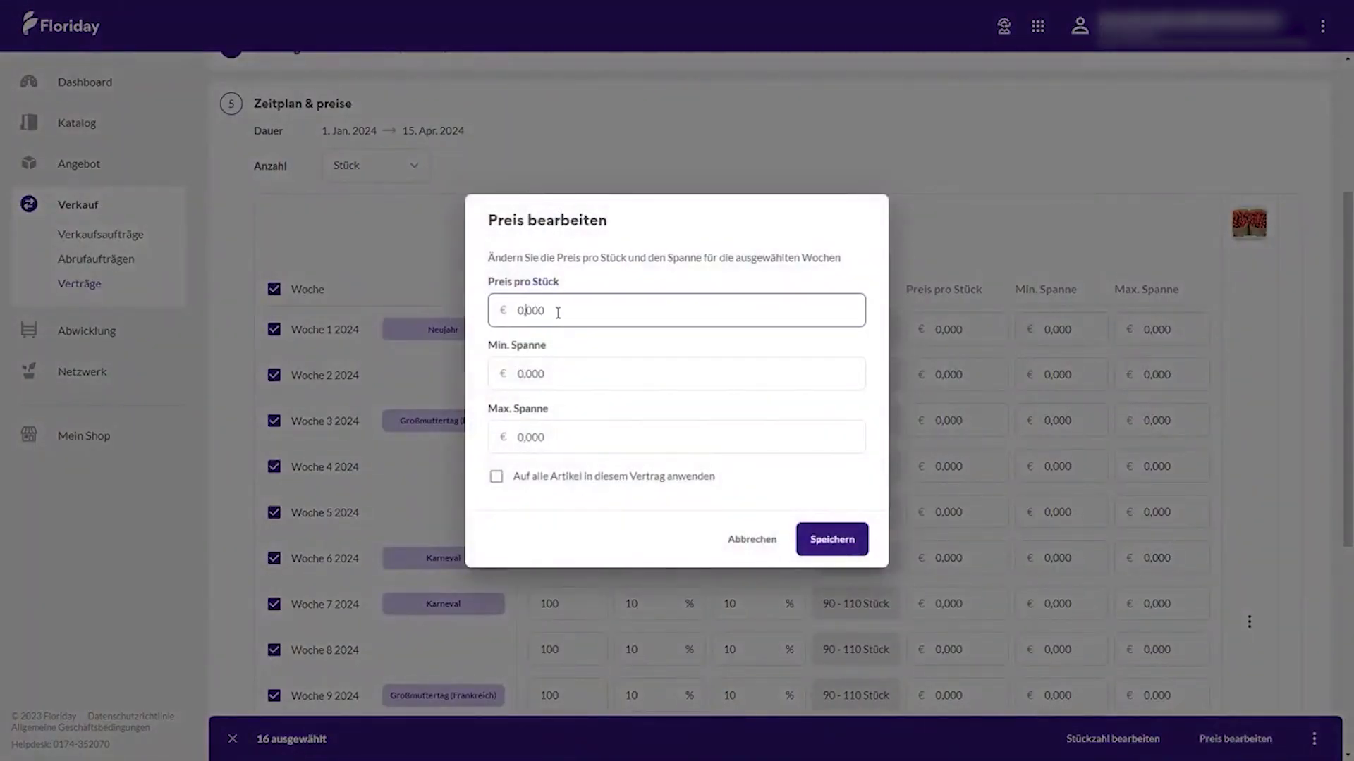
pyautogui.write(',28')
pyautogui.click(553, 367)
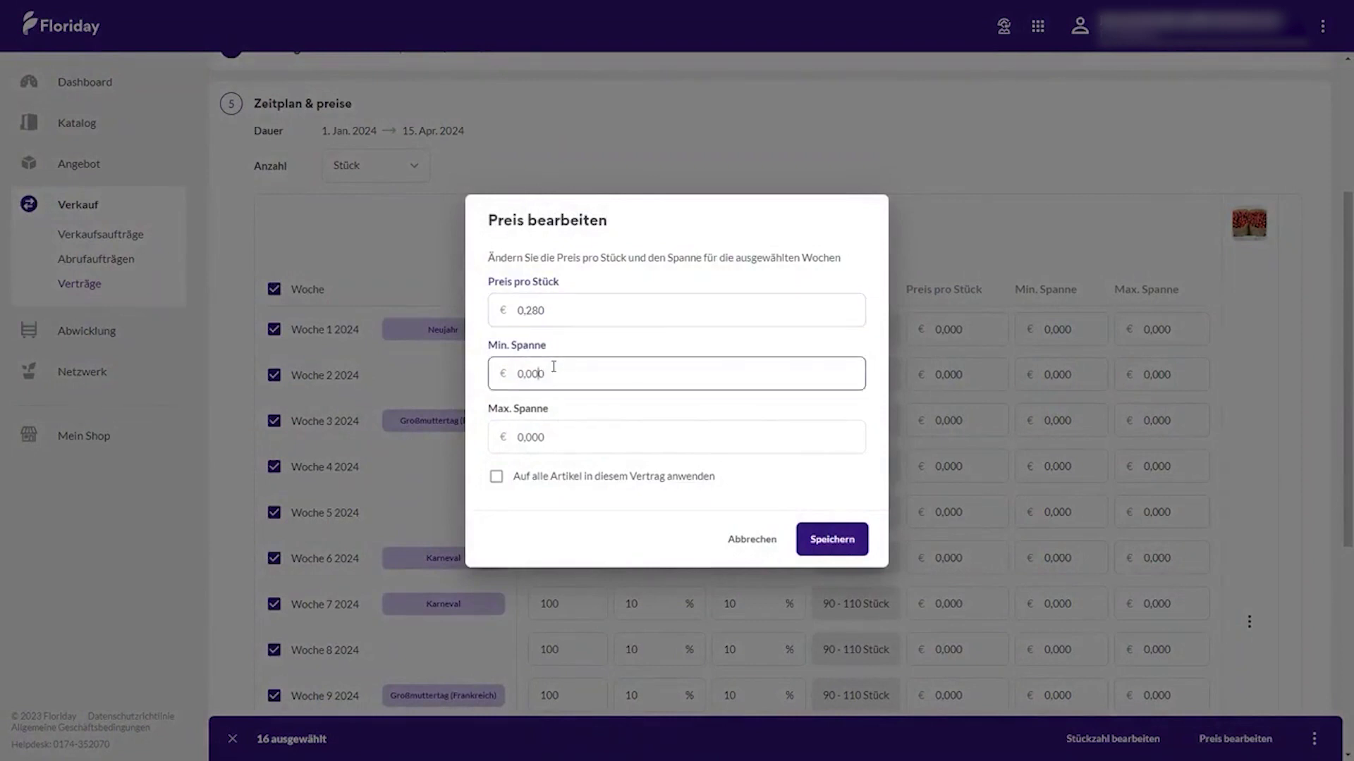
pyautogui.write('0,02')
pyautogui.click(550, 437)
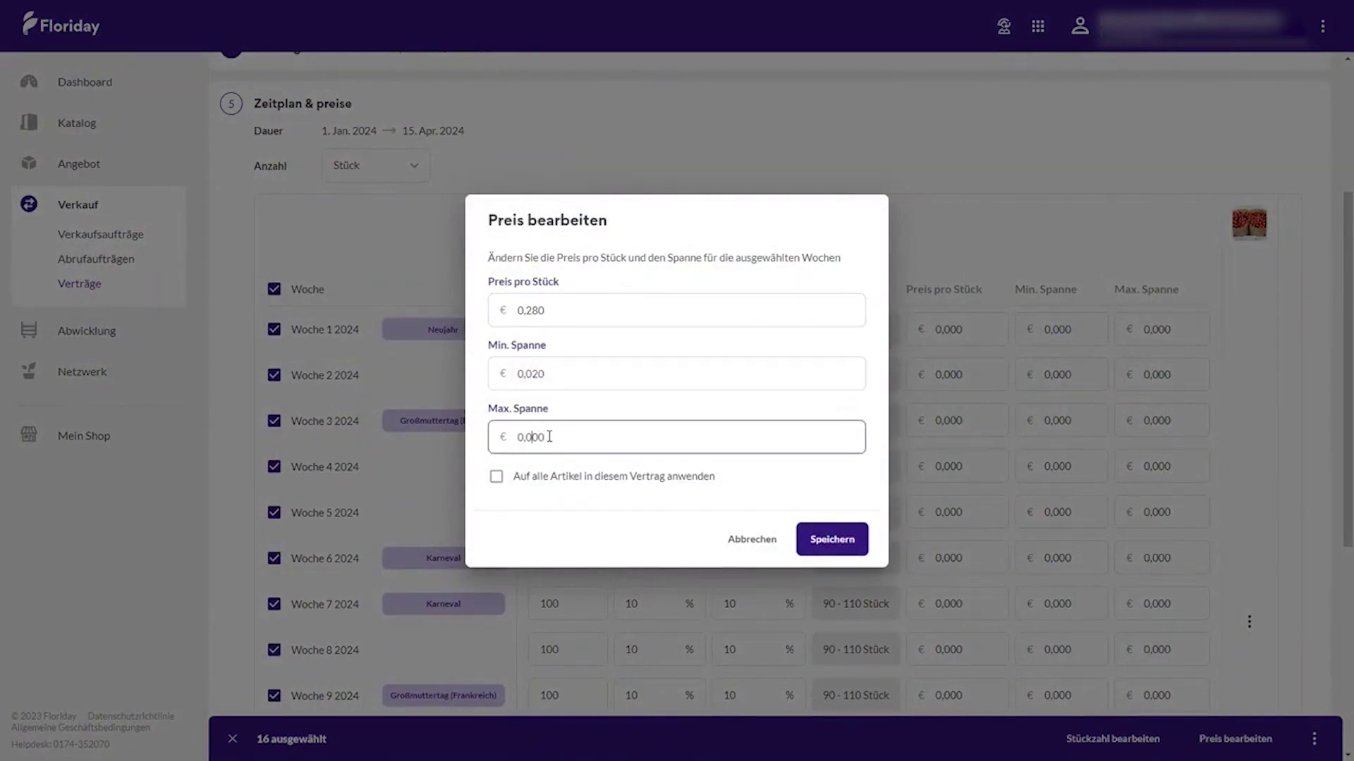
pyautogui.click(496, 476)
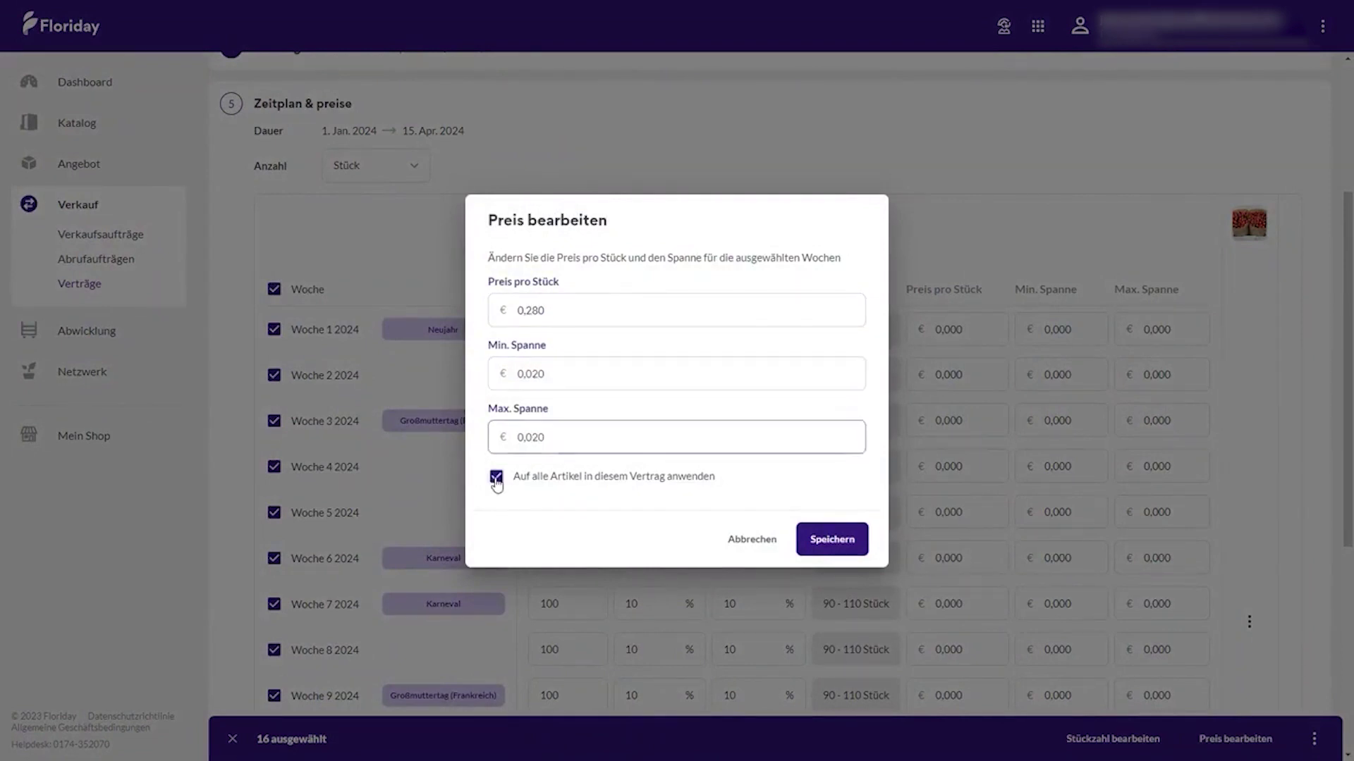
pyautogui.click(823, 541)
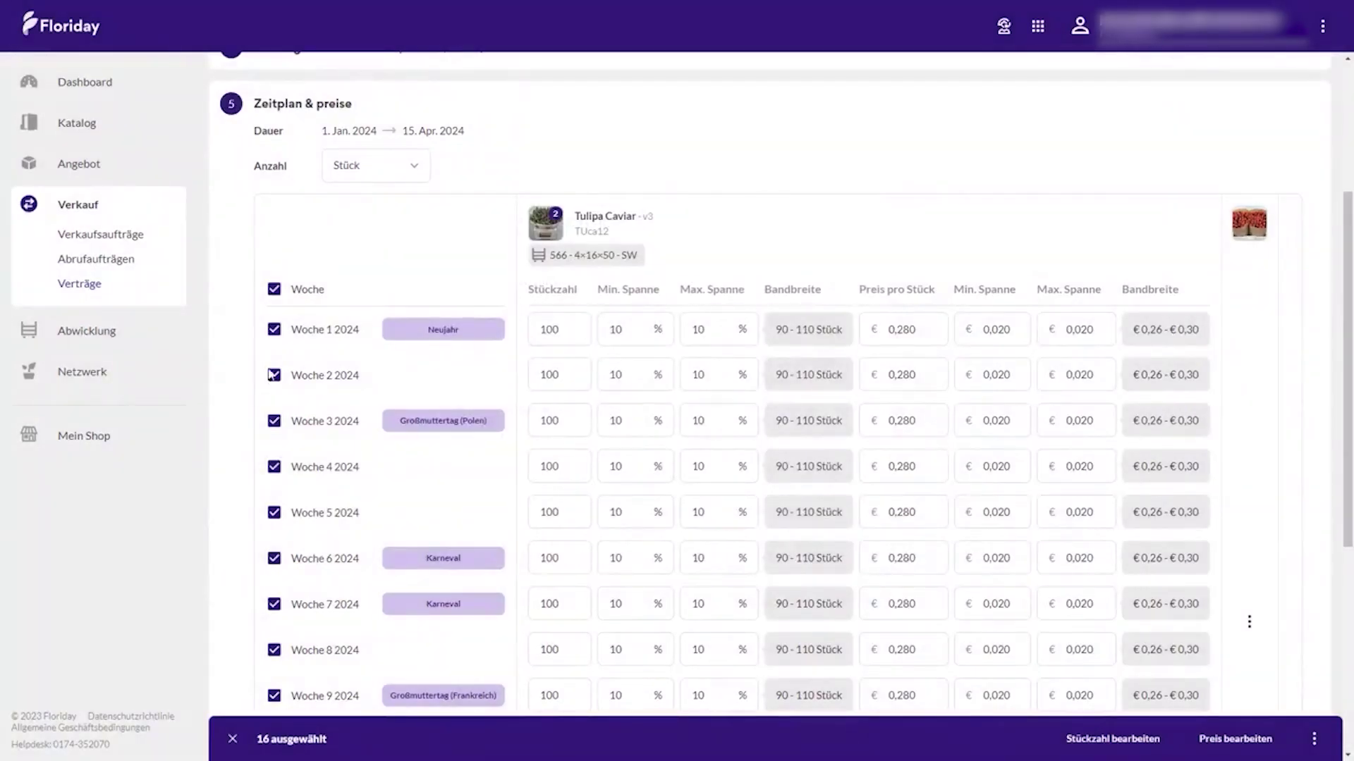
# - Deselect all weeks, then save and finalise the contract
pyautogui.click(274, 289)
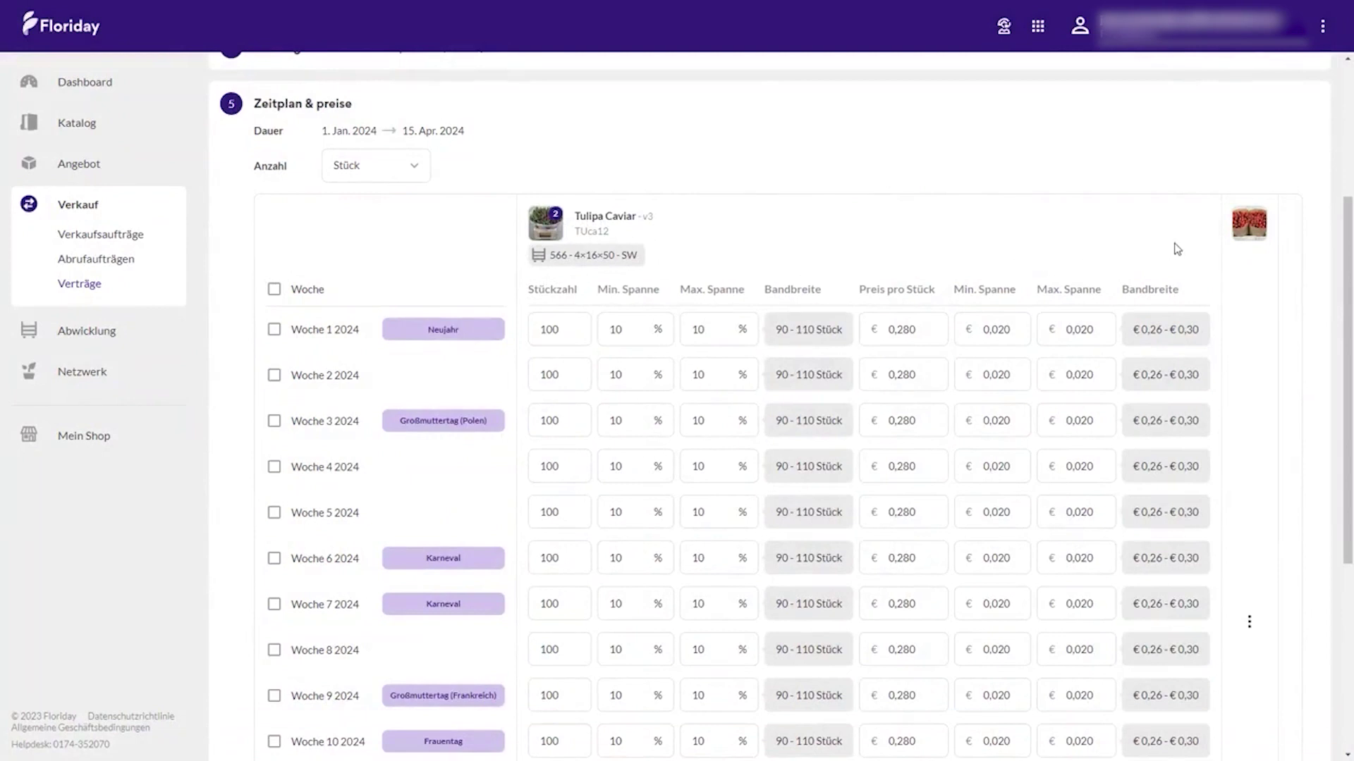
pyautogui.scroll(-5, 1176, 248)
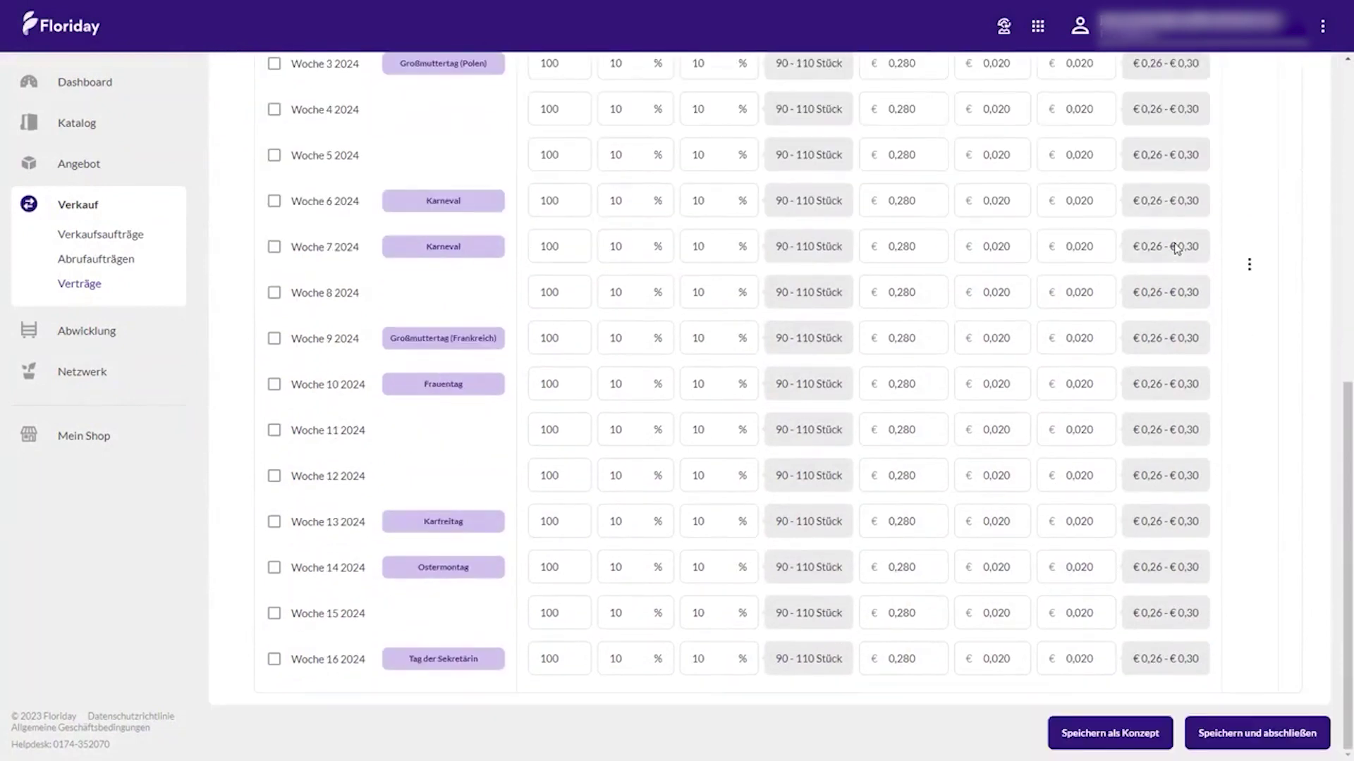
pyautogui.click(1263, 744)
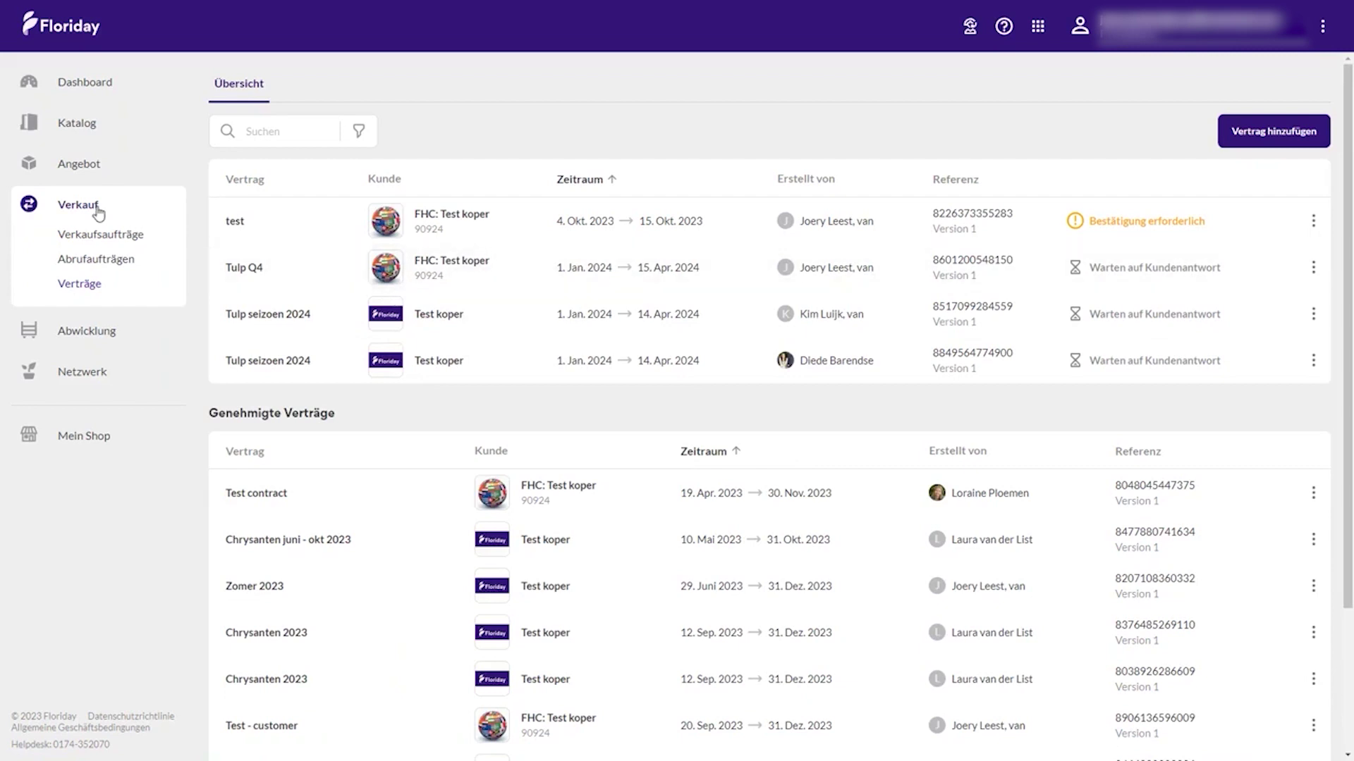
# - Start a new call-off order for the first listed Chrysanten 2023 contract with Test koper and dismiss the update notice
pyautogui.click(117, 260)
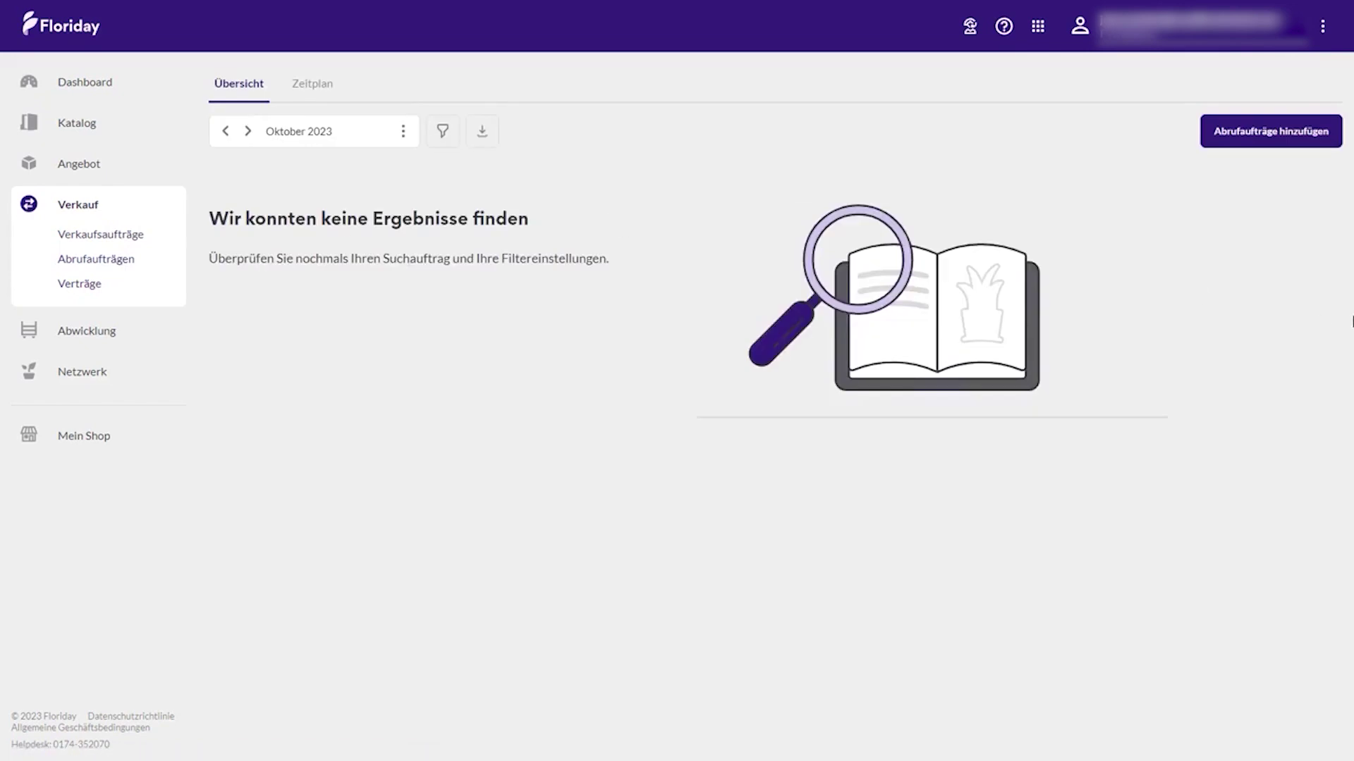
pyautogui.click(1246, 135)
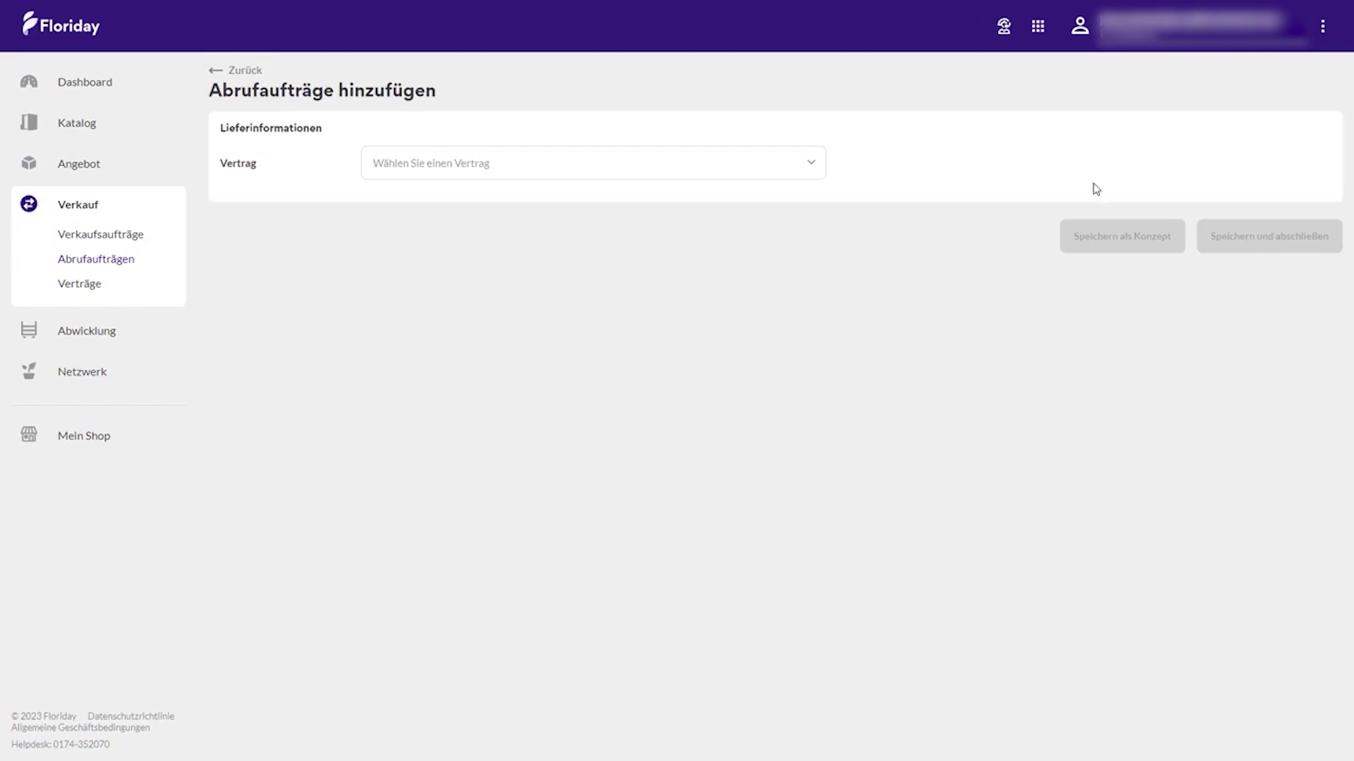
pyautogui.click(758, 162)
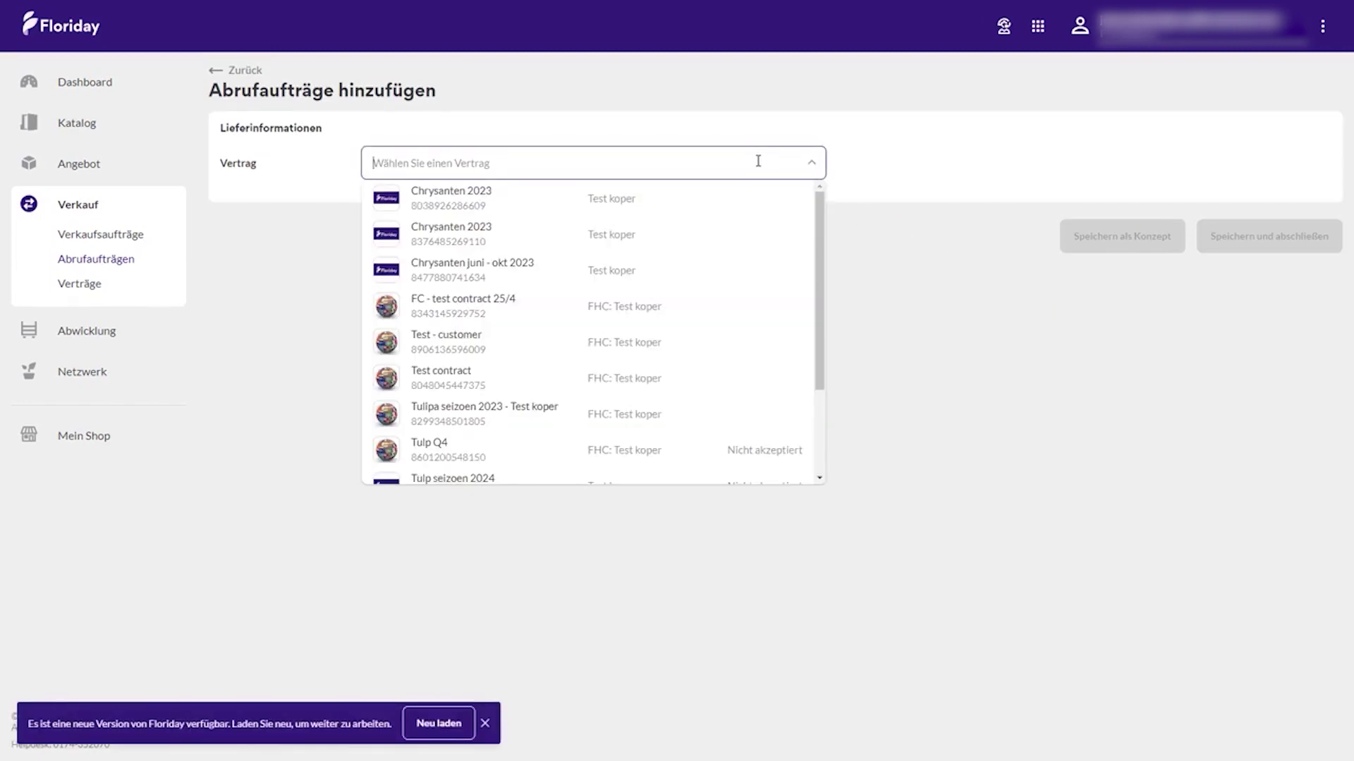
pyautogui.click(520, 204)
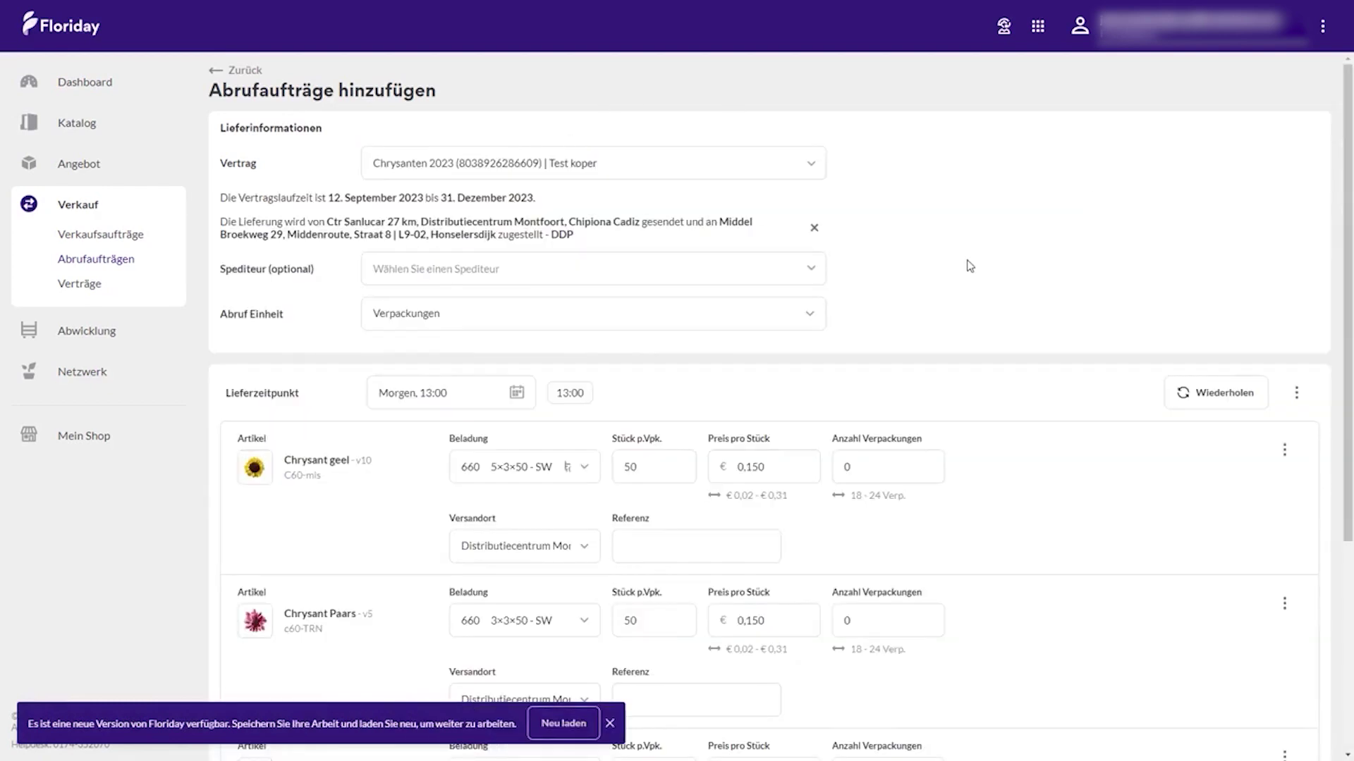
pyautogui.click(608, 724)
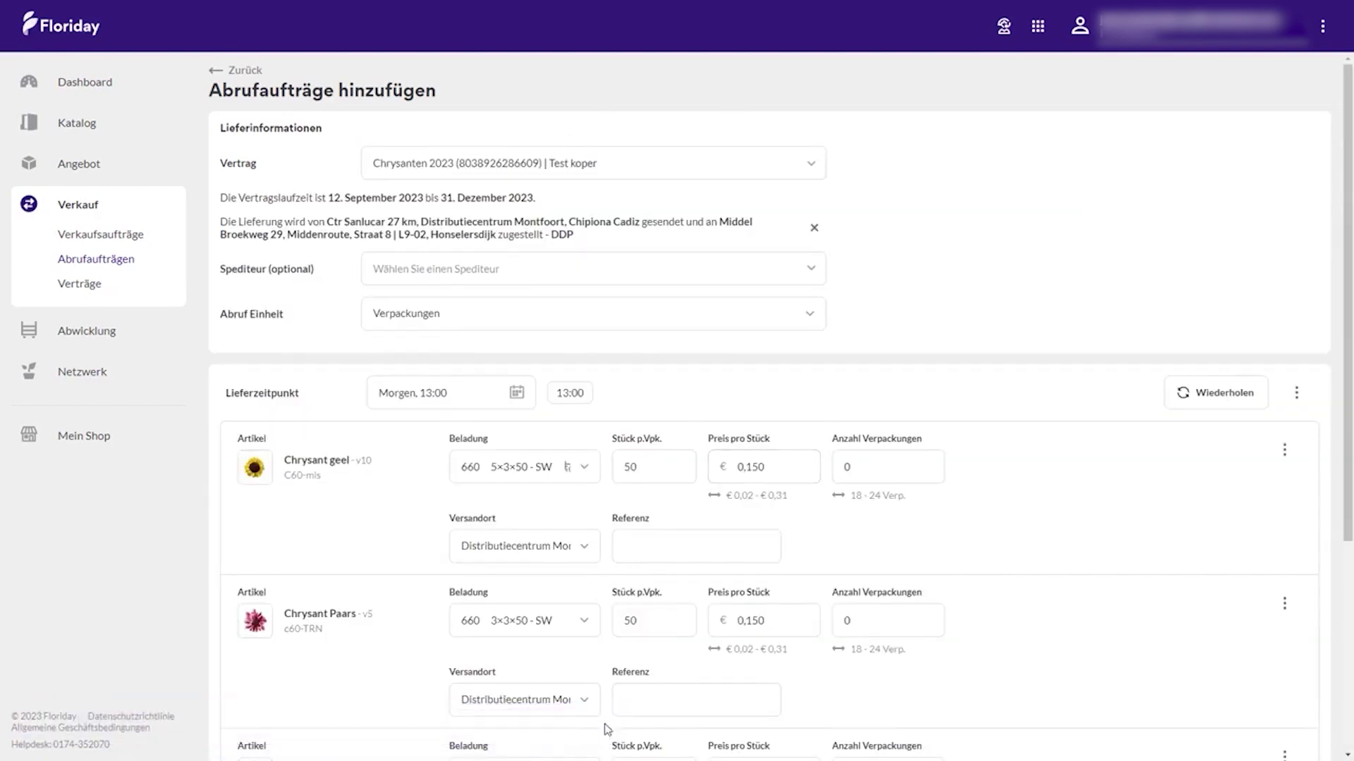
pyautogui.scroll(-1, 926, 377)
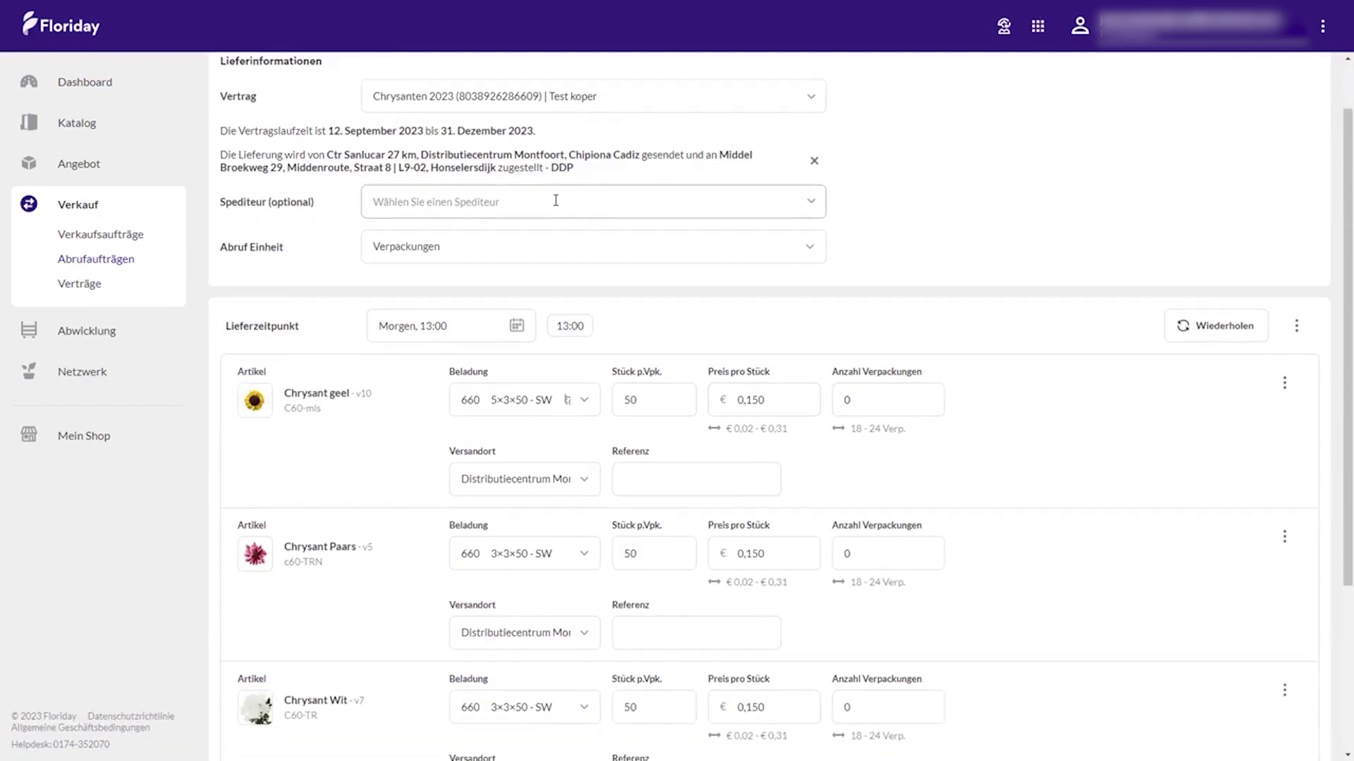
pyautogui.scroll(-2, 869, 316)
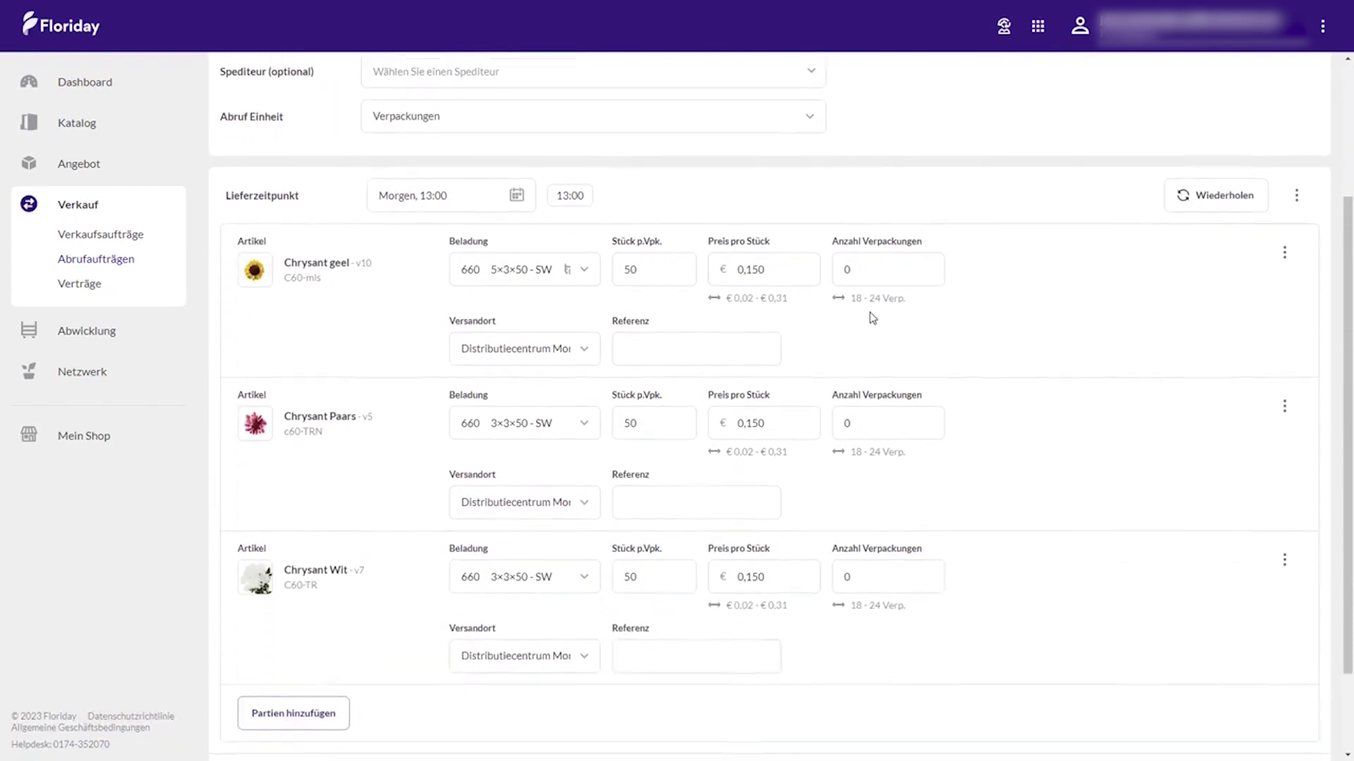
# - Set the Chrysant geel article's price per piece to €0,250 and its number of packages to 20
pyautogui.click(788, 268)
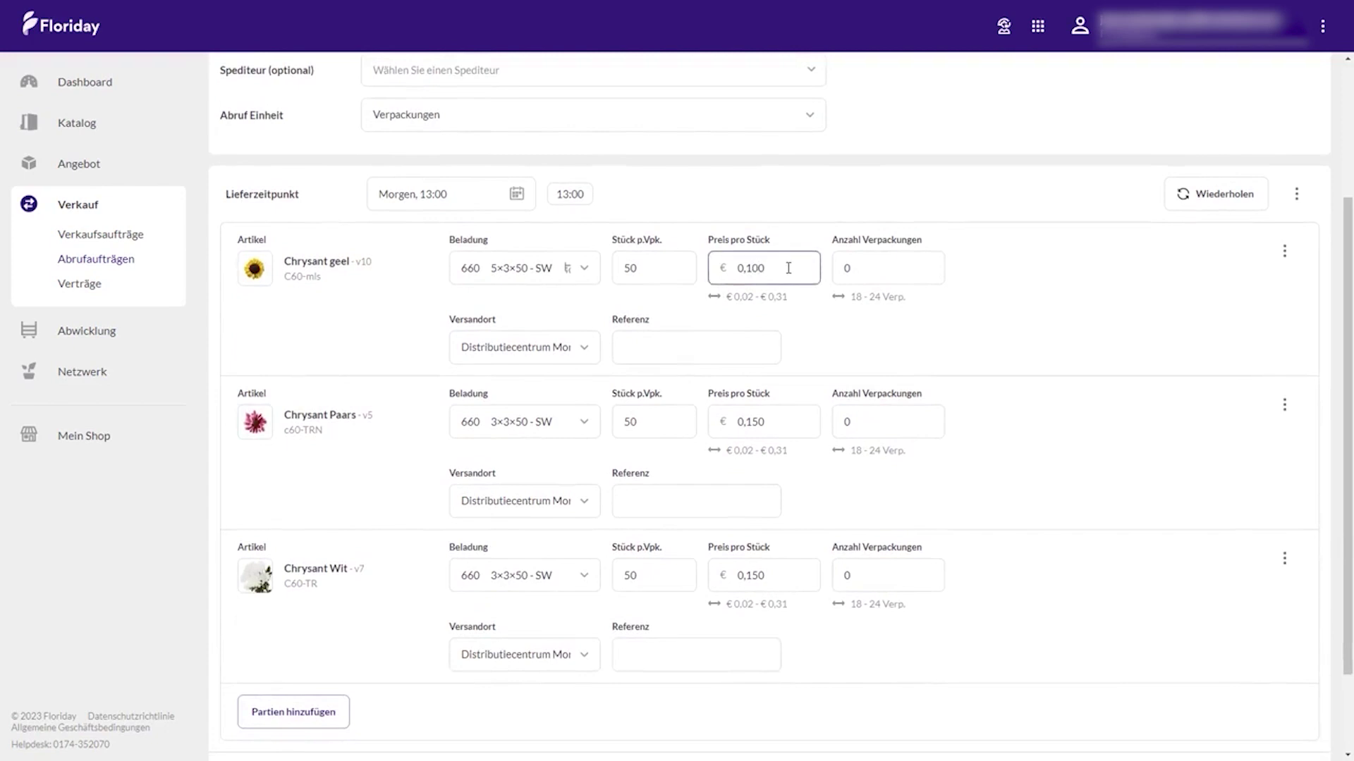
pyautogui.press('BackSpace')
pyautogui.write('2')
pyautogui.click(870, 268)
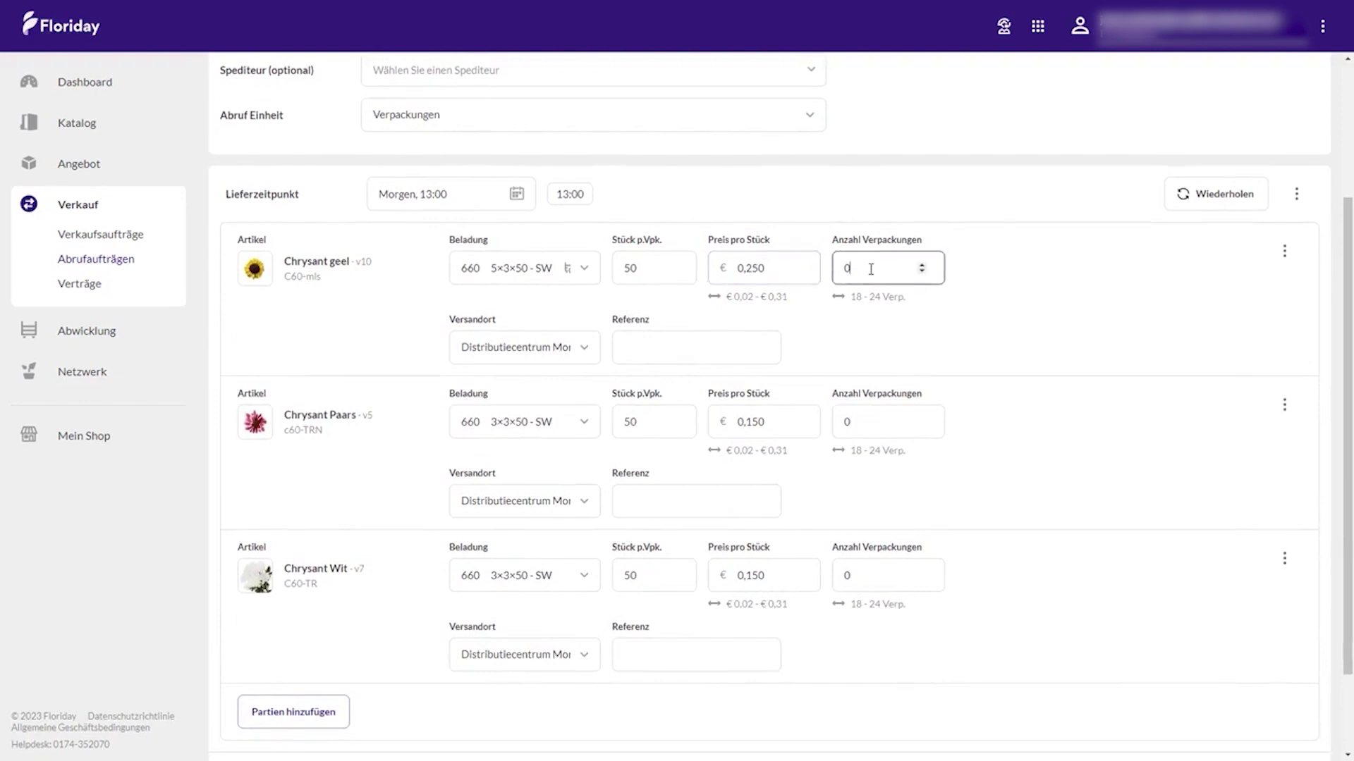
pyautogui.press('BackSpace')
pyautogui.write('20')
# - Set the number of packages to 18 for Chrysant Paars and 16 for Chrysant Wit
pyautogui.scroll(-2, 1088, 350)
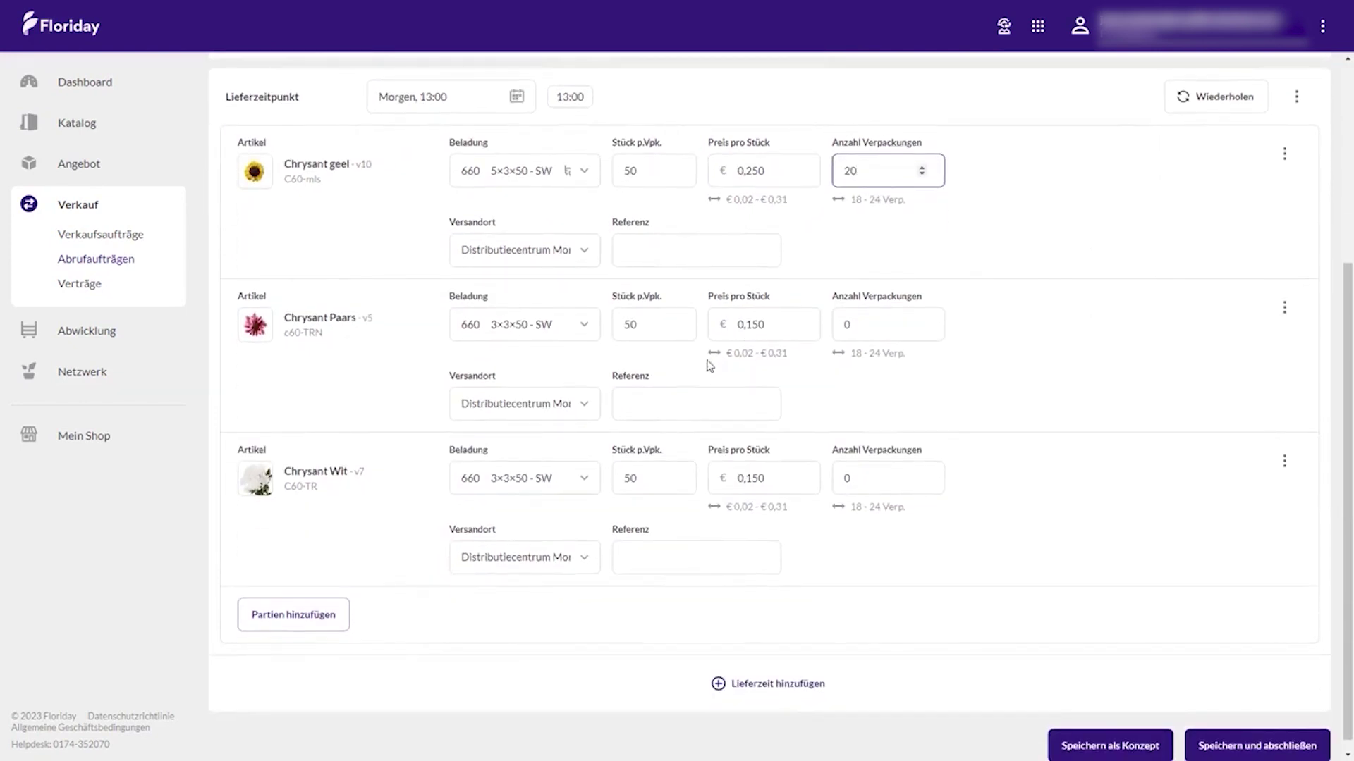
pyautogui.click(872, 322)
pyautogui.moveTo(872, 322); pyautogui.dragTo(813, 319)
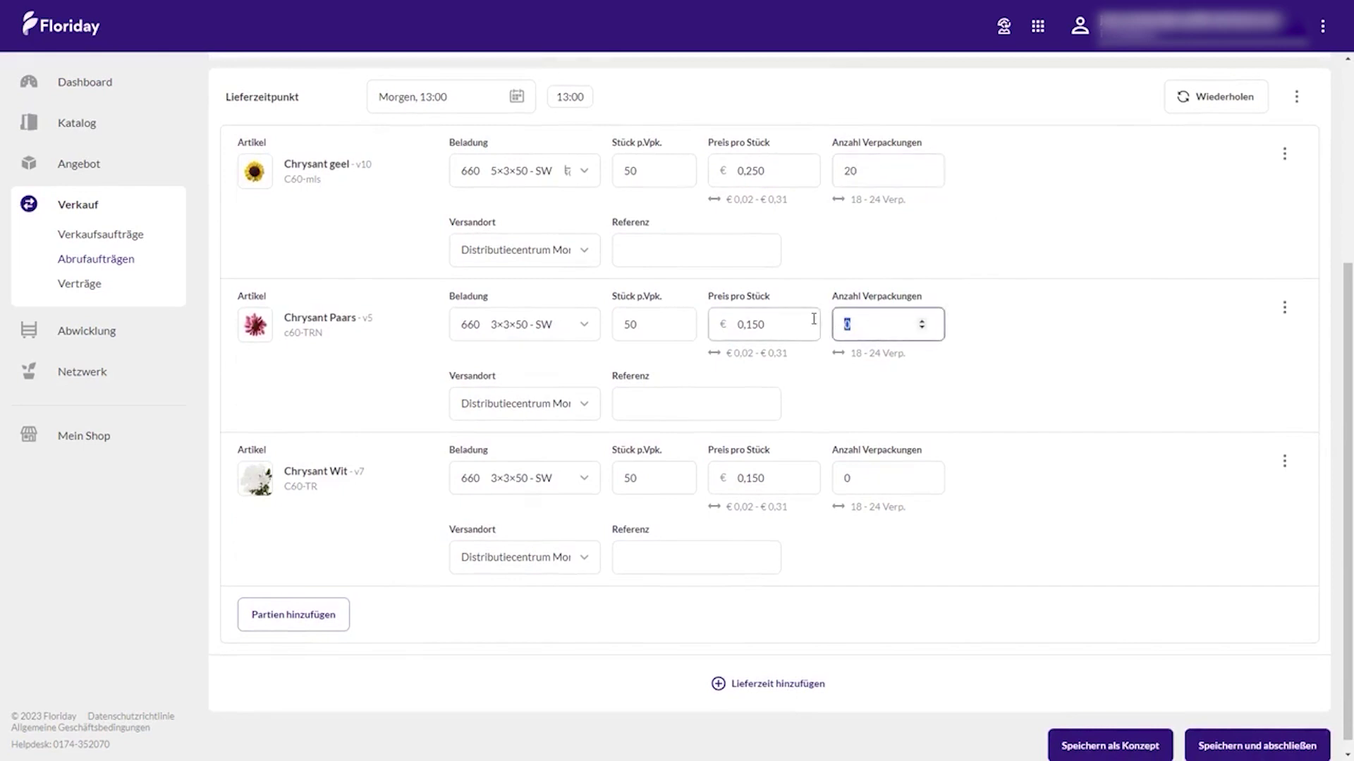
pyautogui.write('18')
pyautogui.scroll(-1, 623, 391)
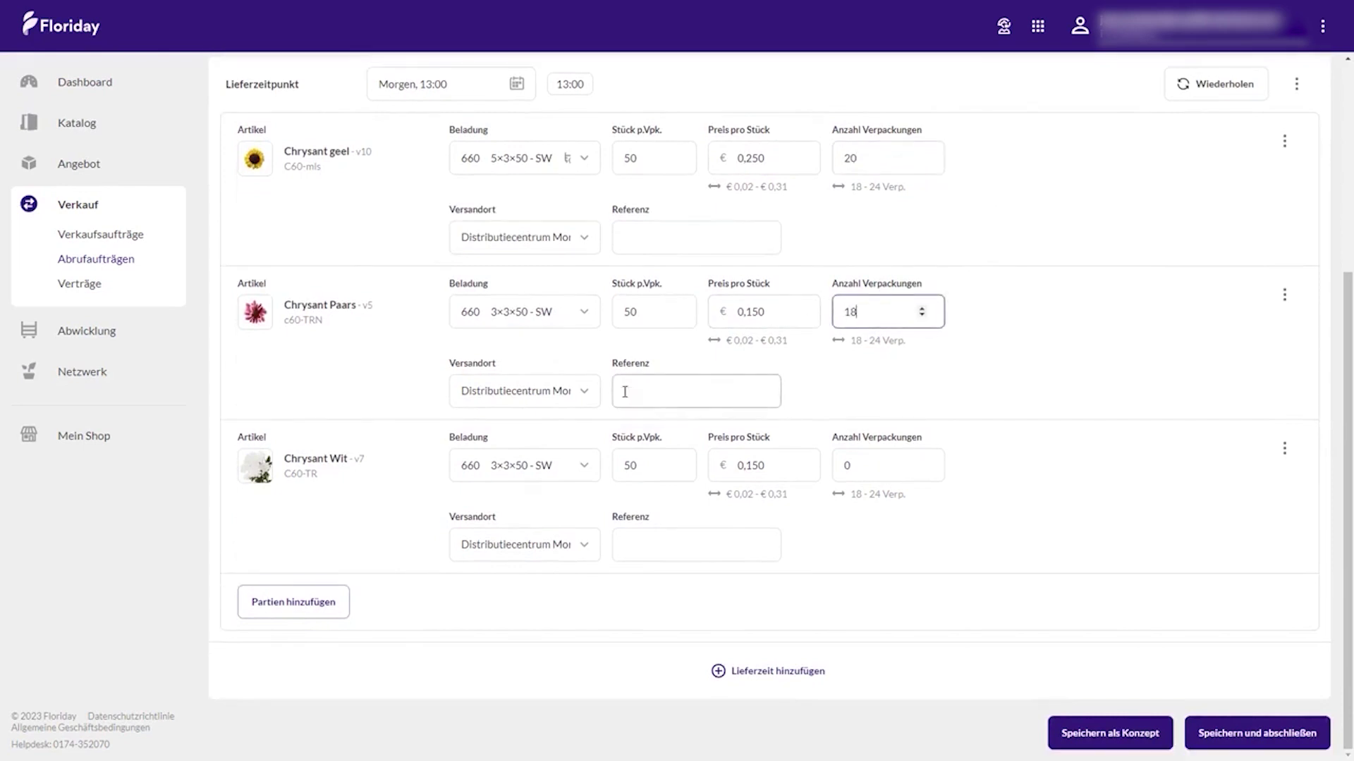
pyautogui.click(862, 464)
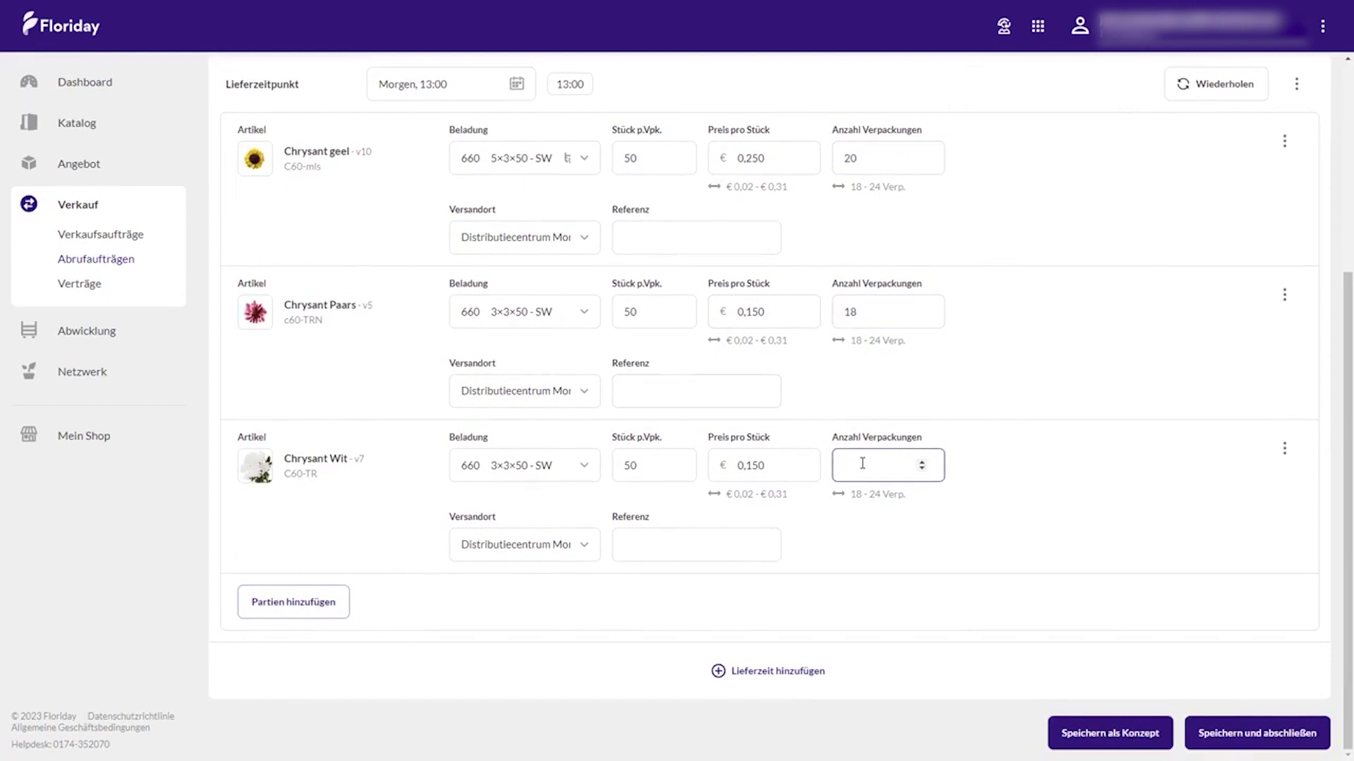
pyautogui.write('16')
# - Change the number of packages for Chrysant Paars to 26
pyautogui.scroll(2, 1043, 386)
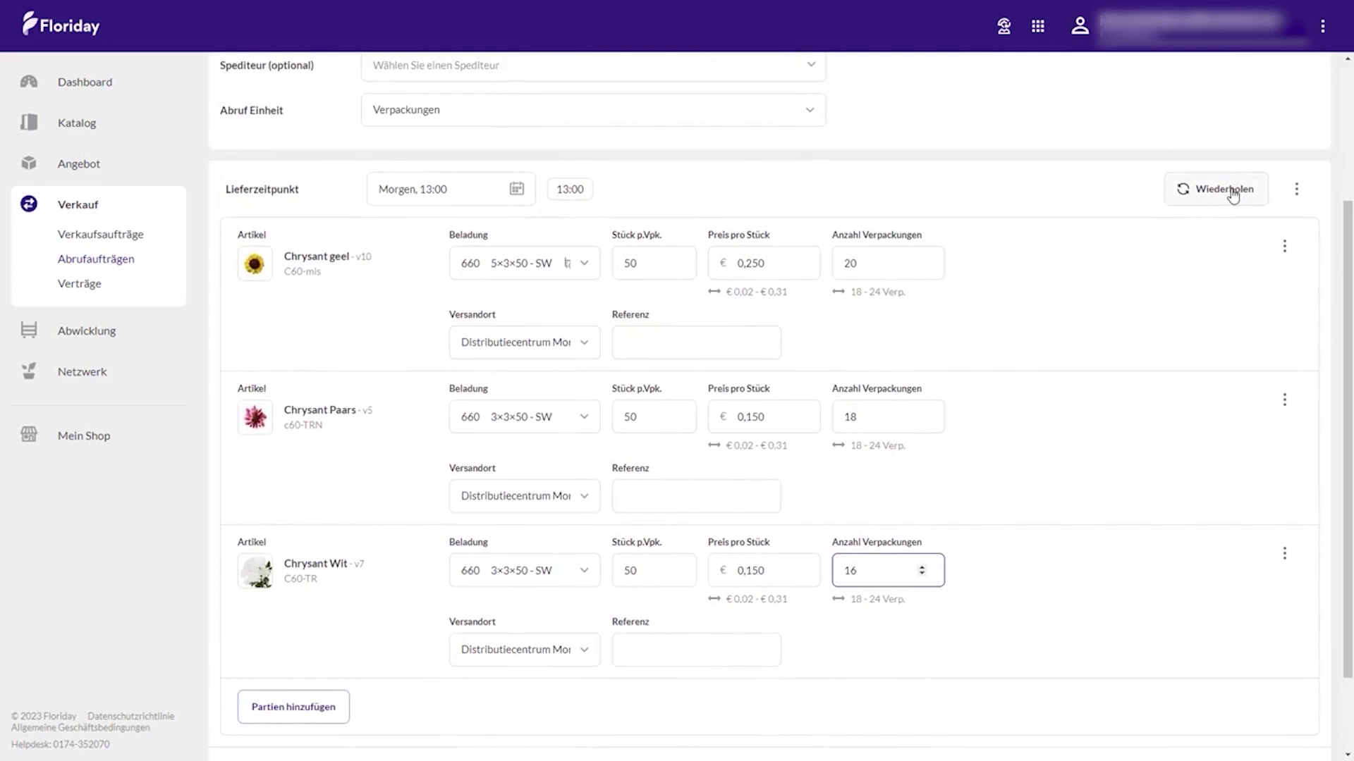
pyautogui.doubleClick(853, 416)
pyautogui.write('26')
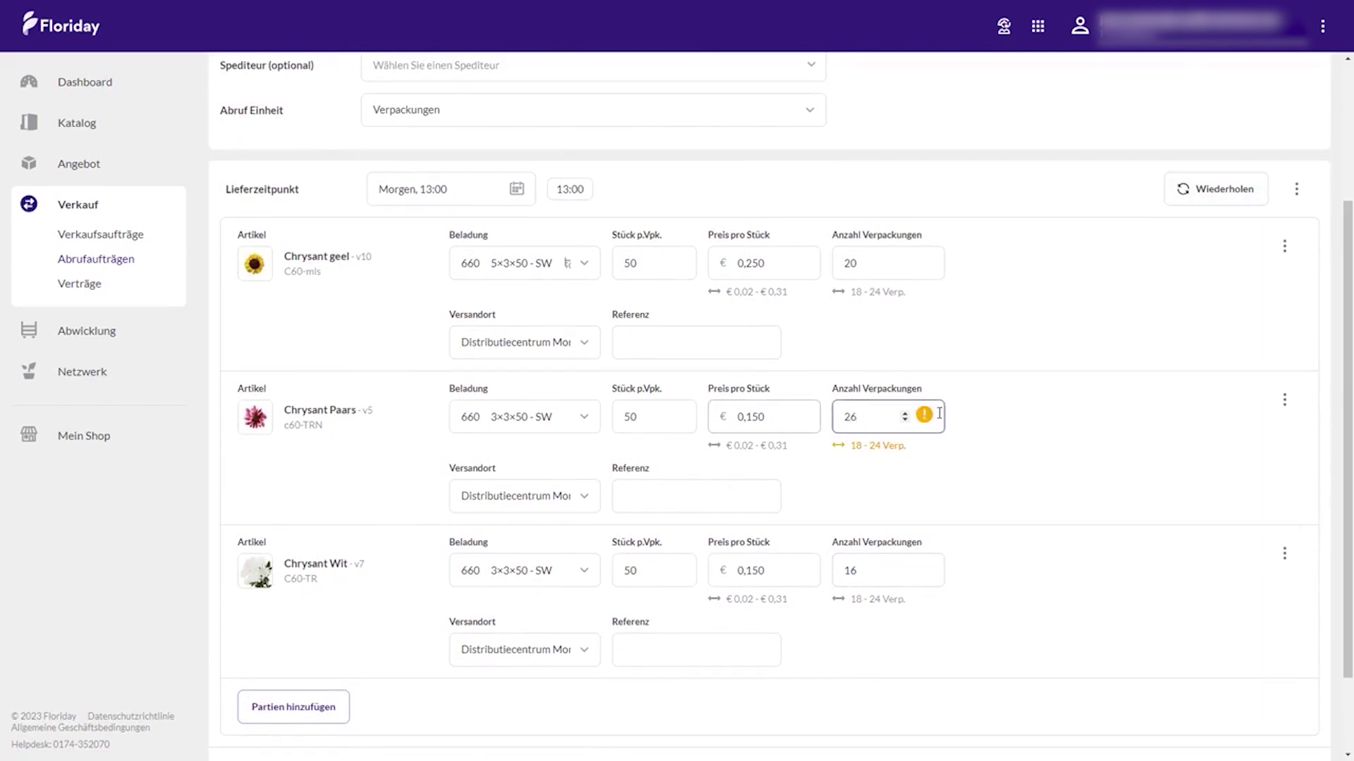
pyautogui.scroll(-1, 985, 433)
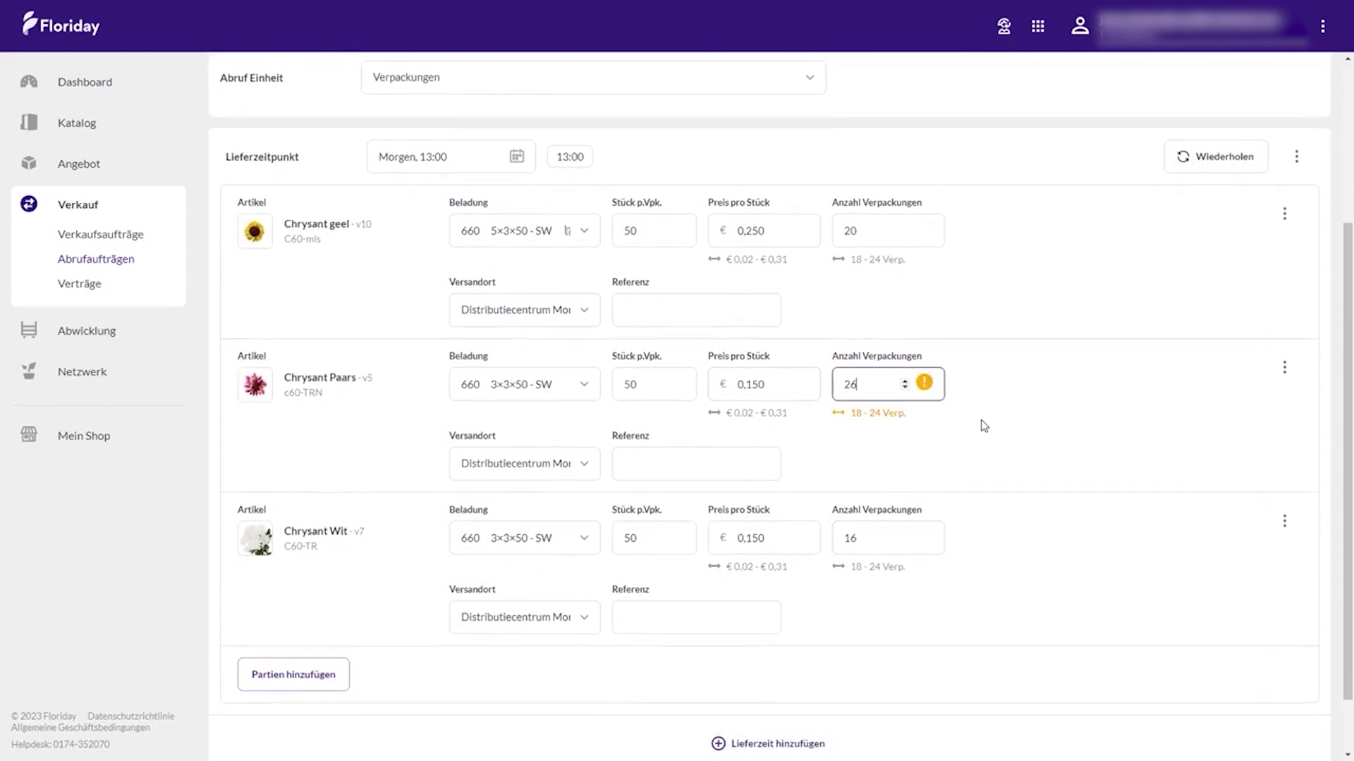
# - Set the call-off order to repeat monthly on Monday (Monatlich am Montag) over the period Monat, keeping the current prices, and save the repetition
pyautogui.click(1229, 171)
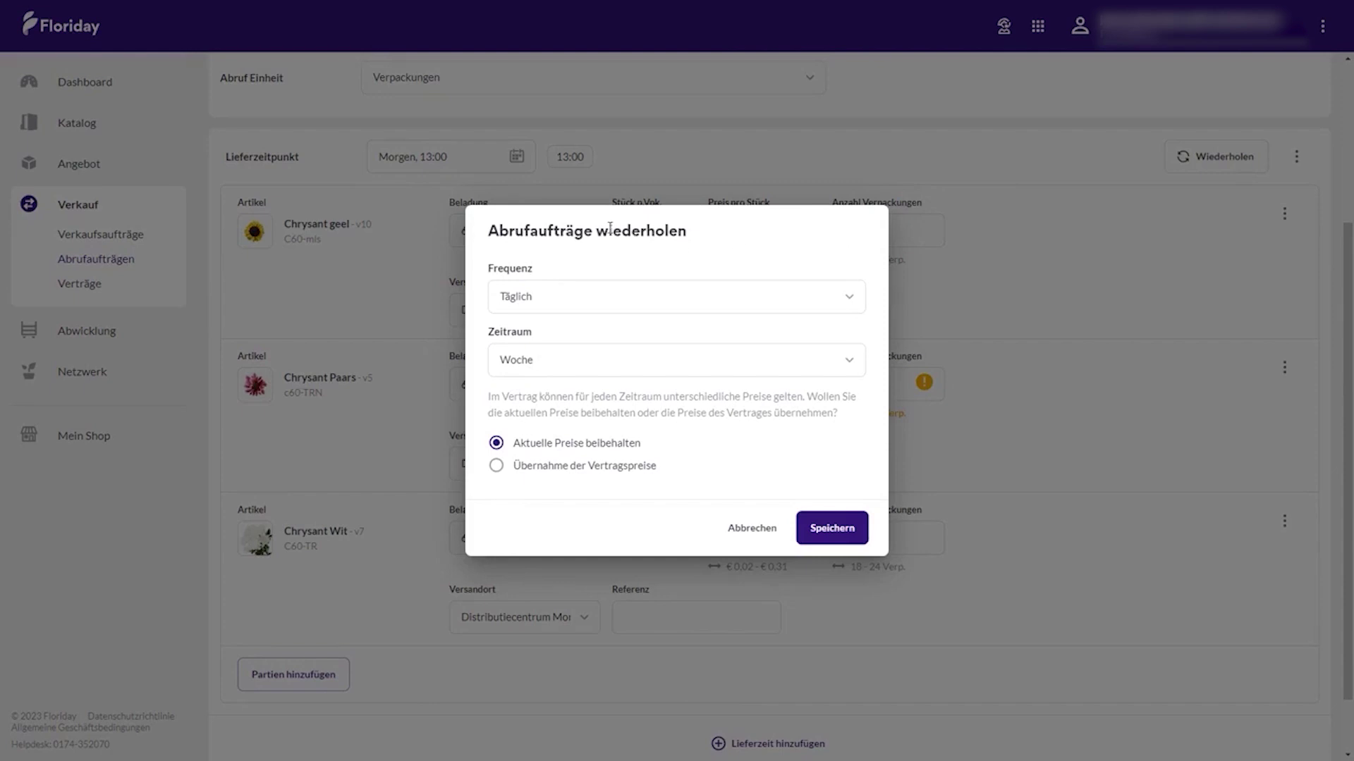
pyautogui.click(551, 300)
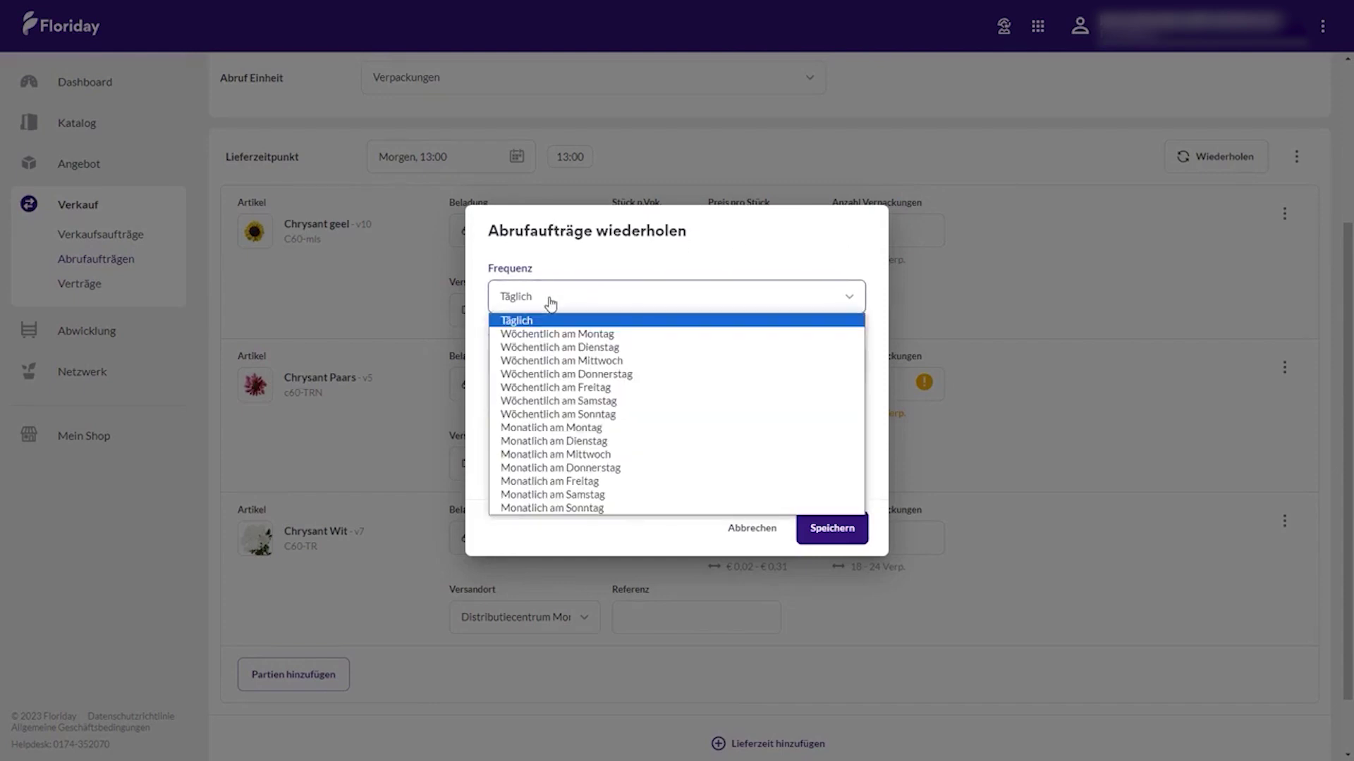
pyautogui.click(607, 427)
pyautogui.click(535, 364)
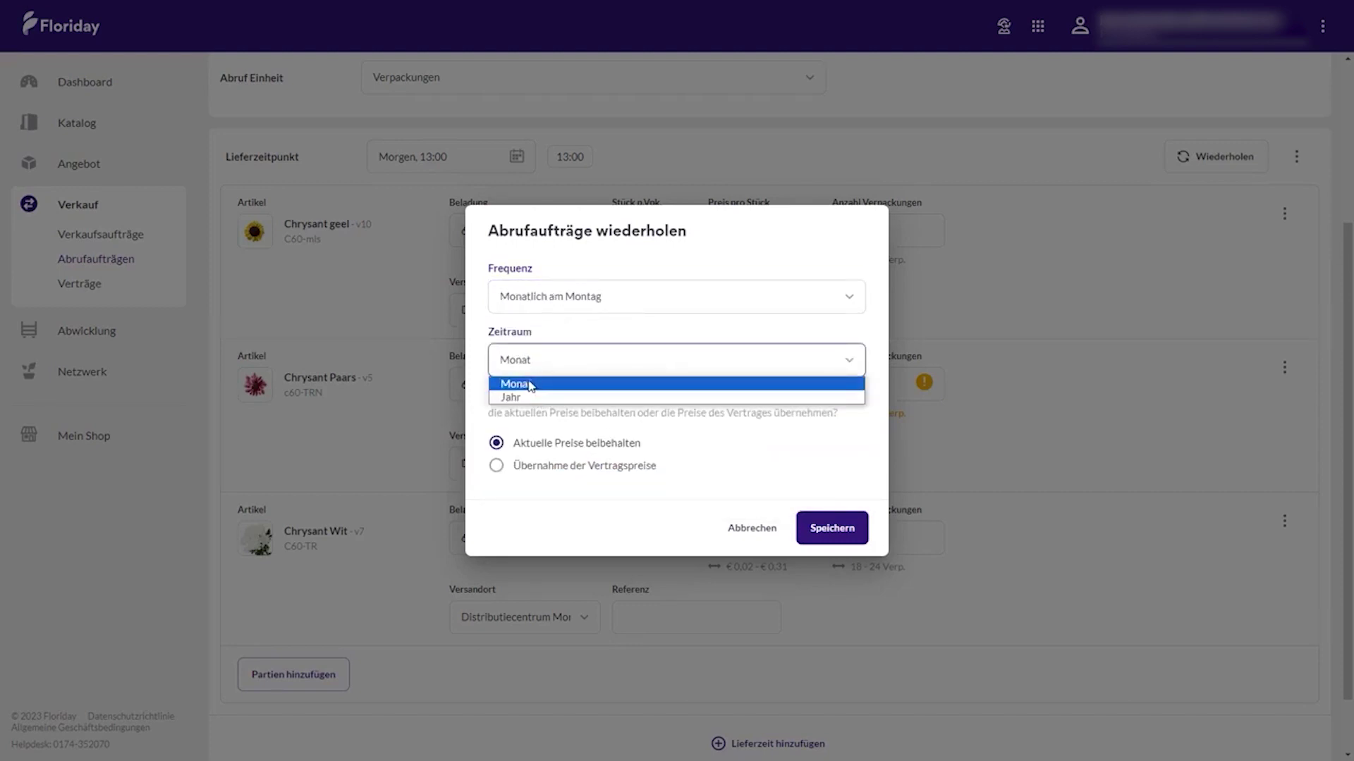
pyautogui.click(533, 385)
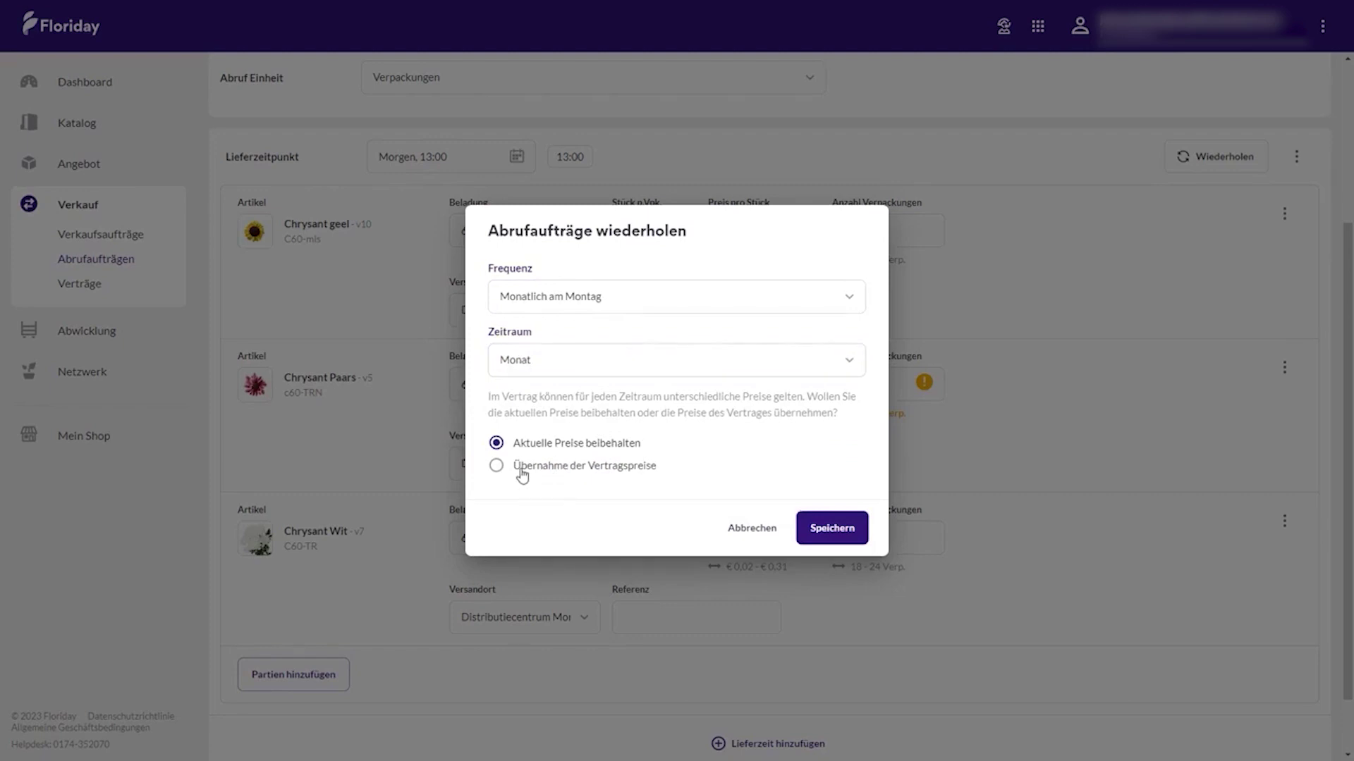
pyautogui.click(827, 536)
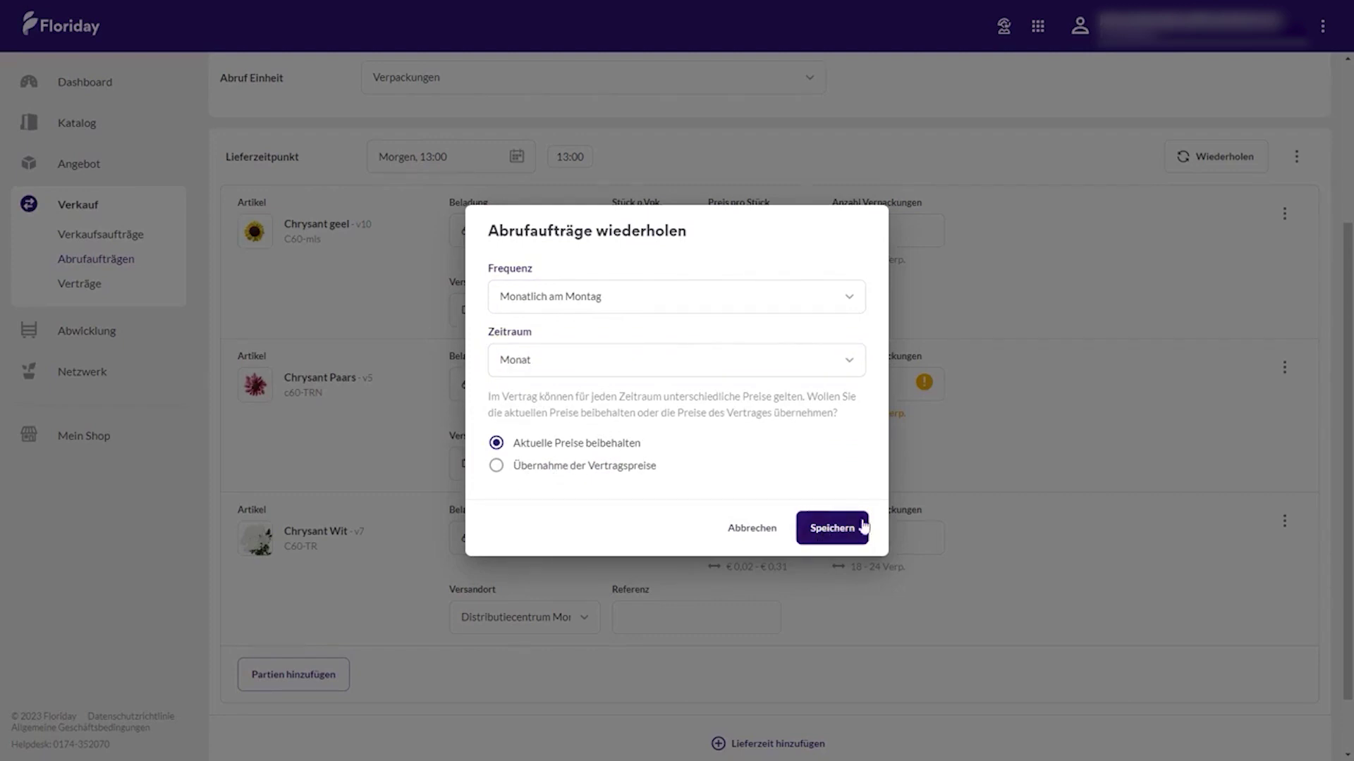
# - Save and finalise the call-off order and return to the dashboard
pyautogui.scroll(-1, 983, 347)
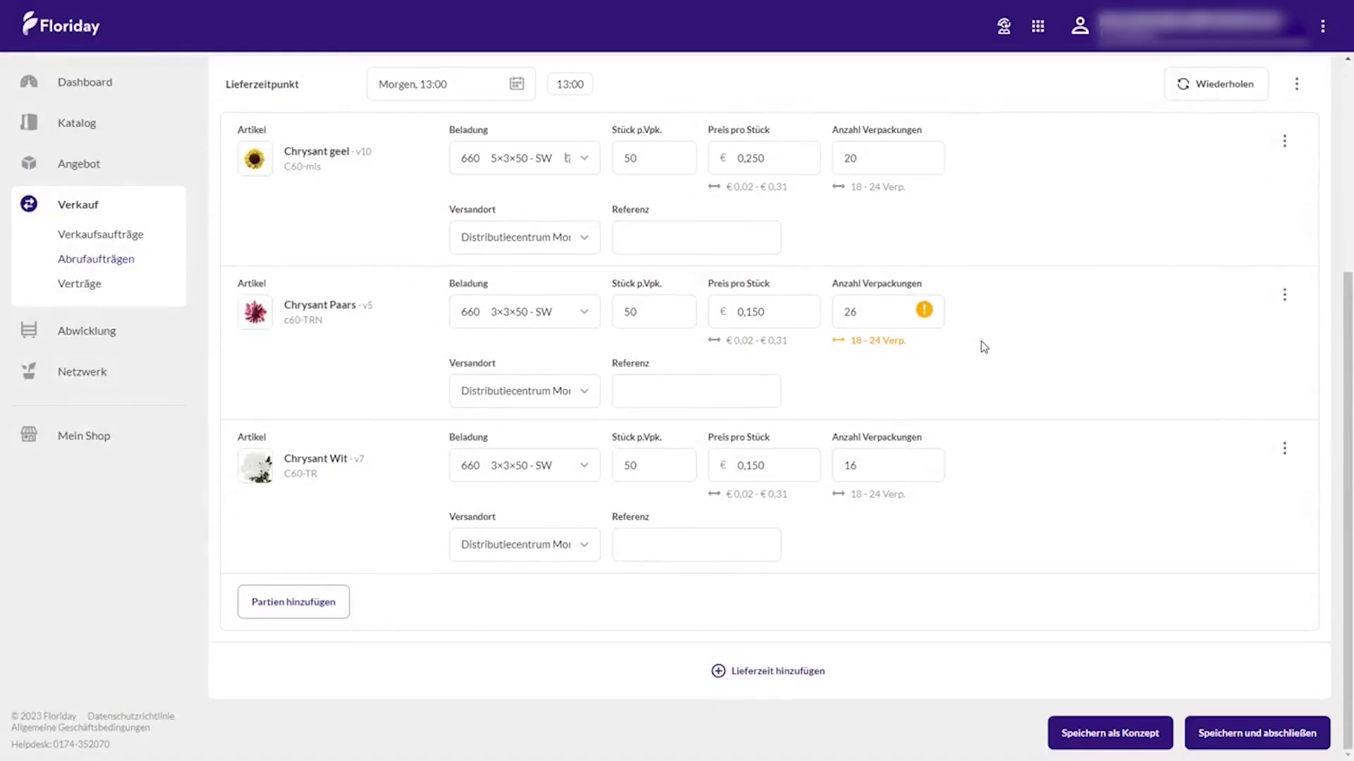
pyautogui.click(1291, 745)
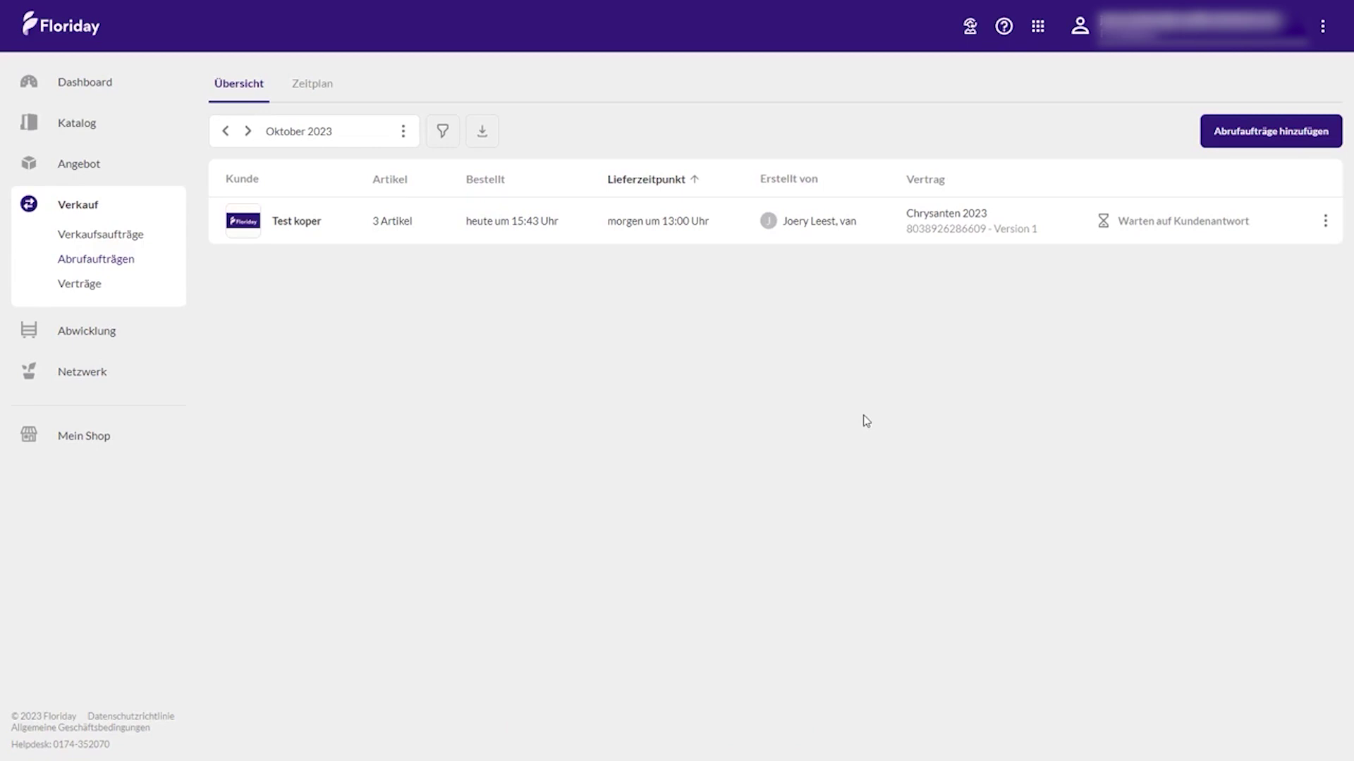
pyautogui.click(98, 90)
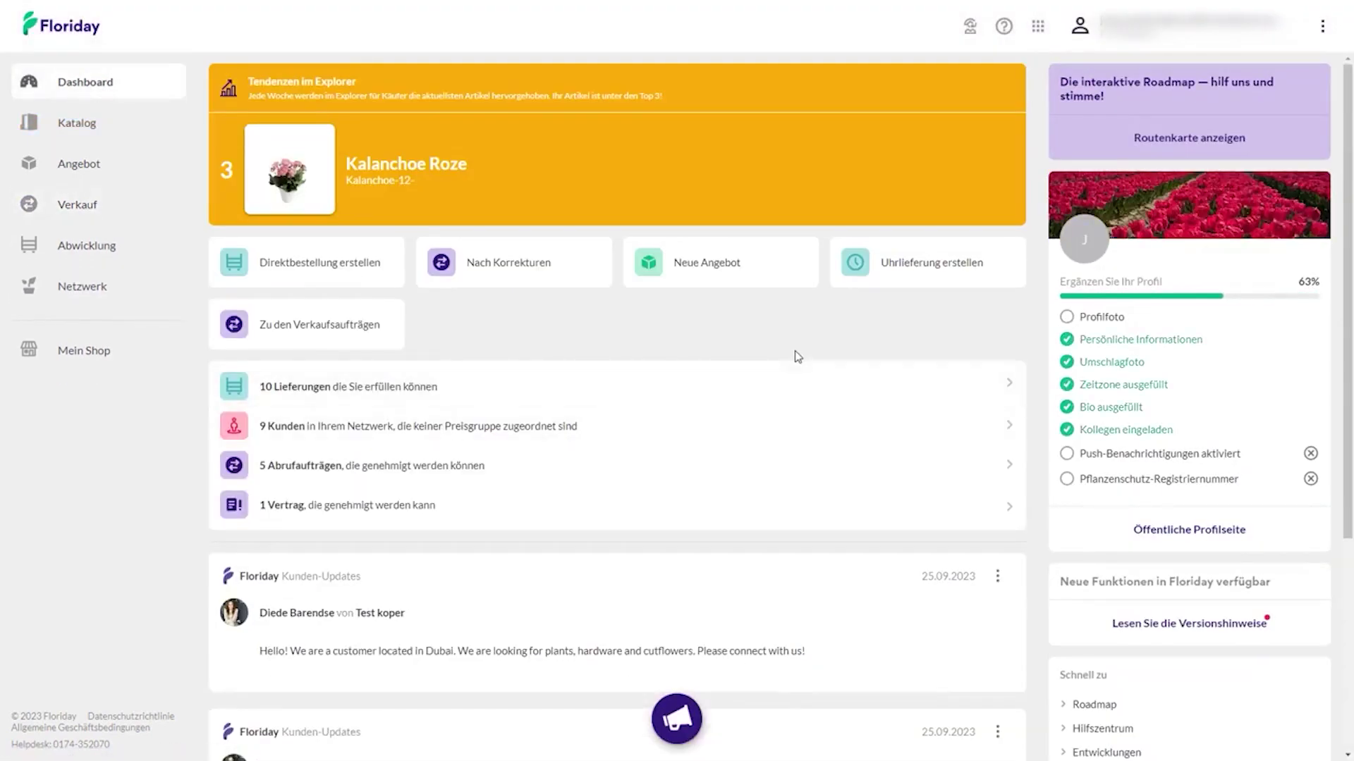